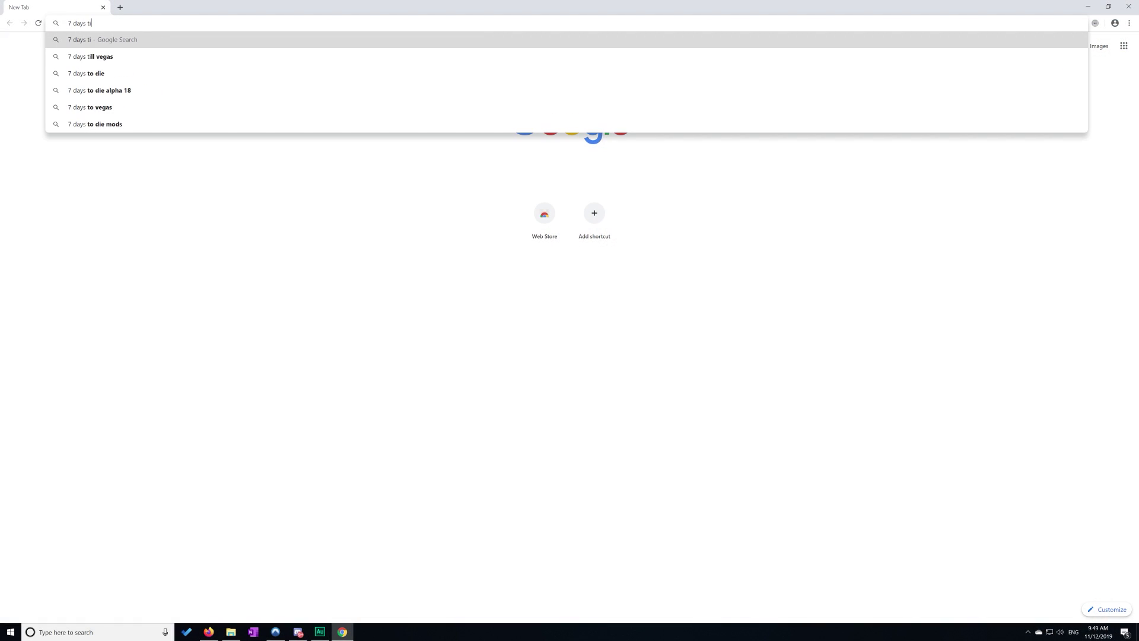
- Search '7 days to die nitrogen' and download NitroGen v0.474 for Alpha 18 from its forum thread
key("BackSpace")
type("o die ")
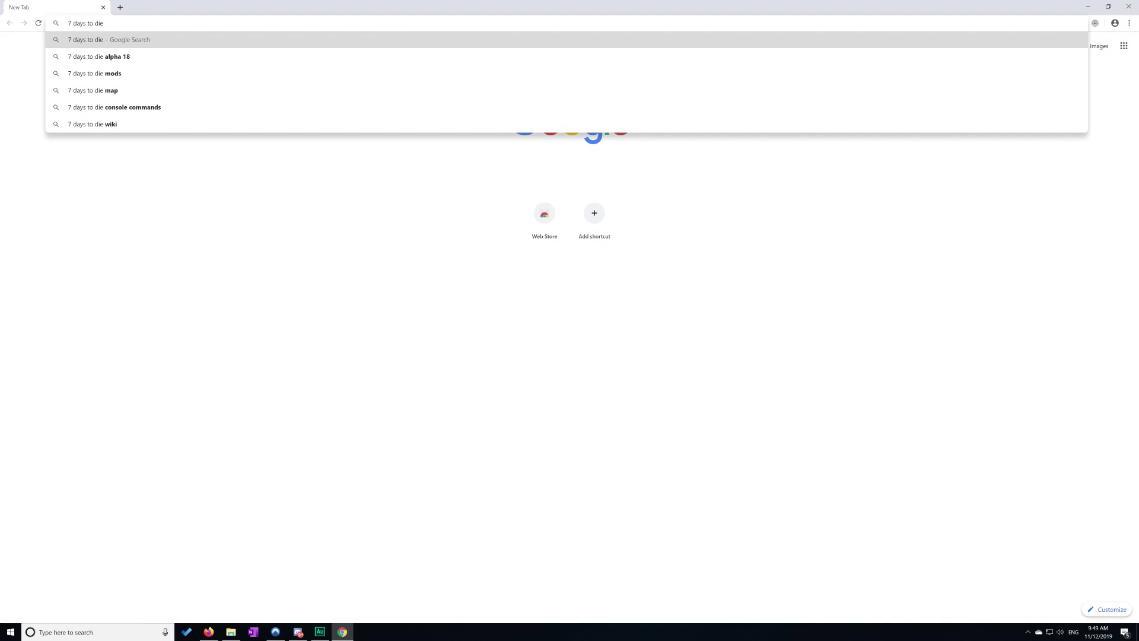
type("nitro")
key("Return")
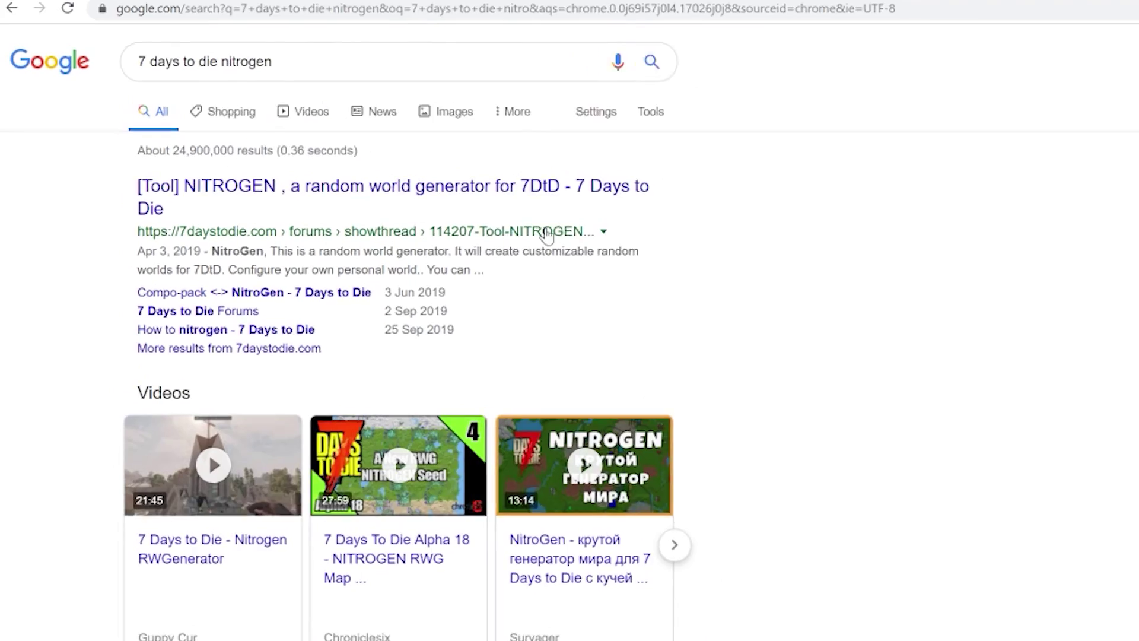
left_click(564, 294)
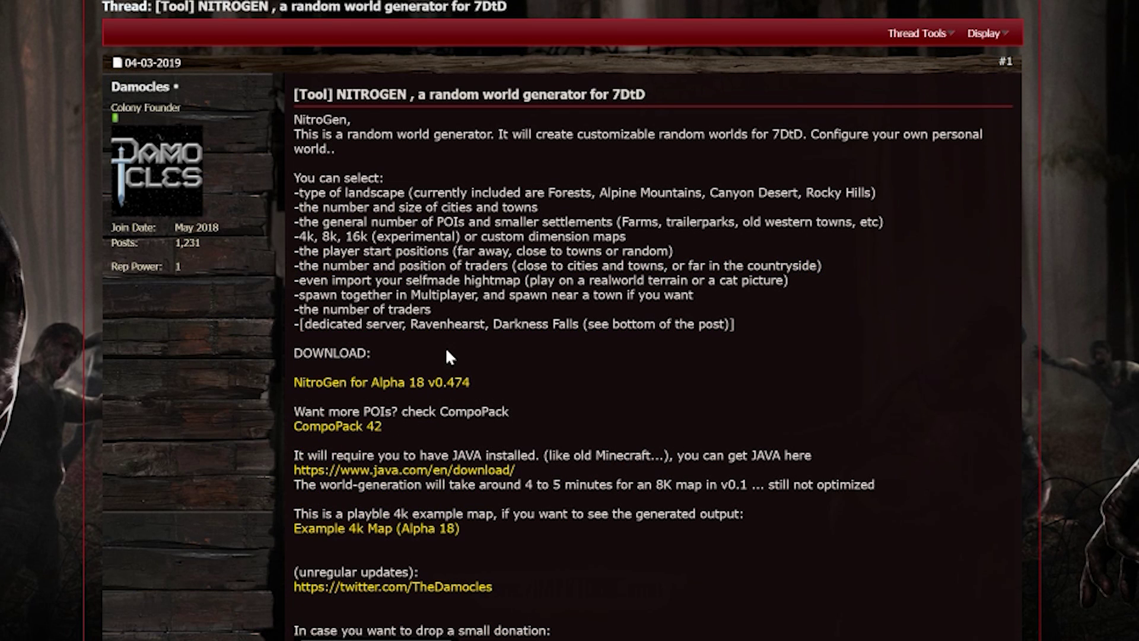
left_click(451, 382)
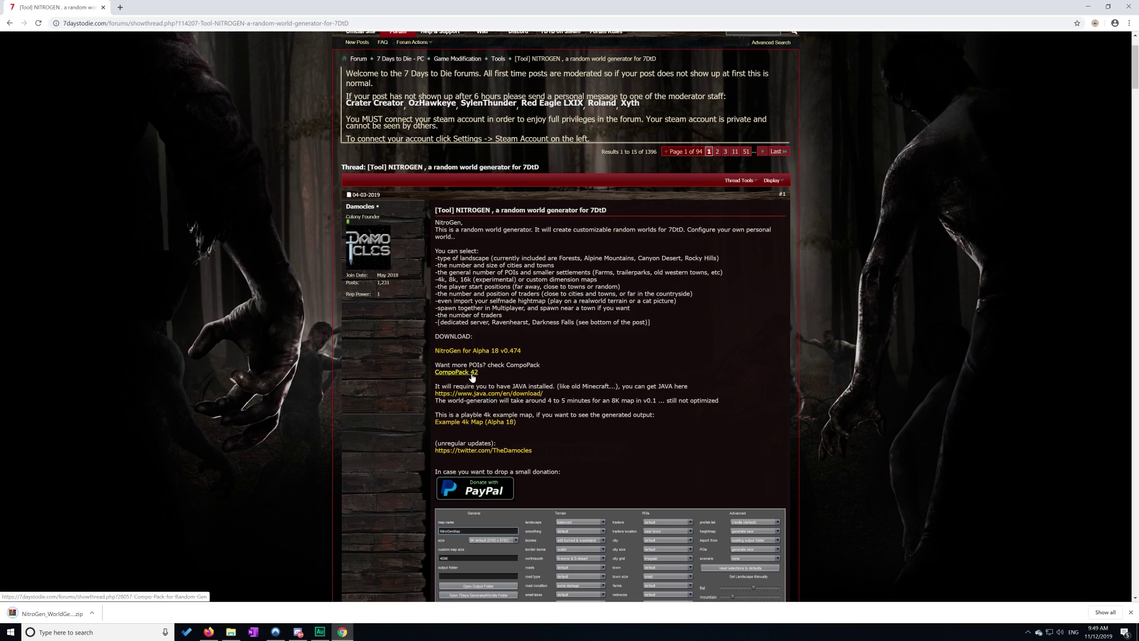
- Open the CompoPack 42 thread in a new tab and scroll down to its download link
left_click(472, 377)
scroll(492, 378, "down", 7)
scroll(514, 378, "down", 2)
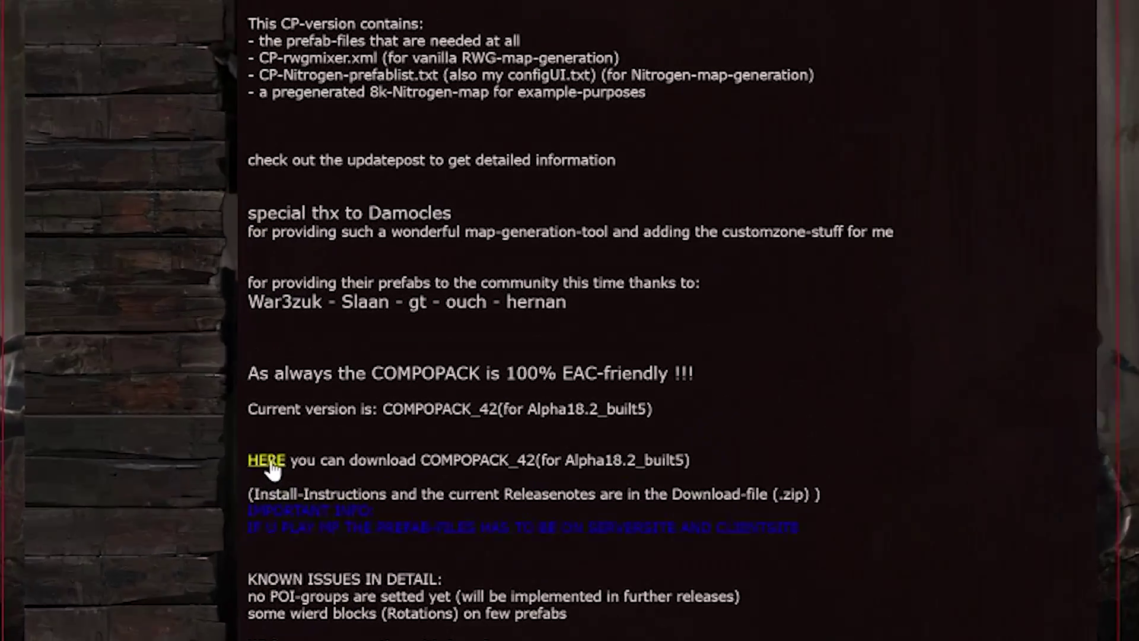
- Download COMPOPACK_42(for Alpha18.2_built5).7z from Dropbox via Direct download, skipping the sign-up prompt
left_click(445, 373)
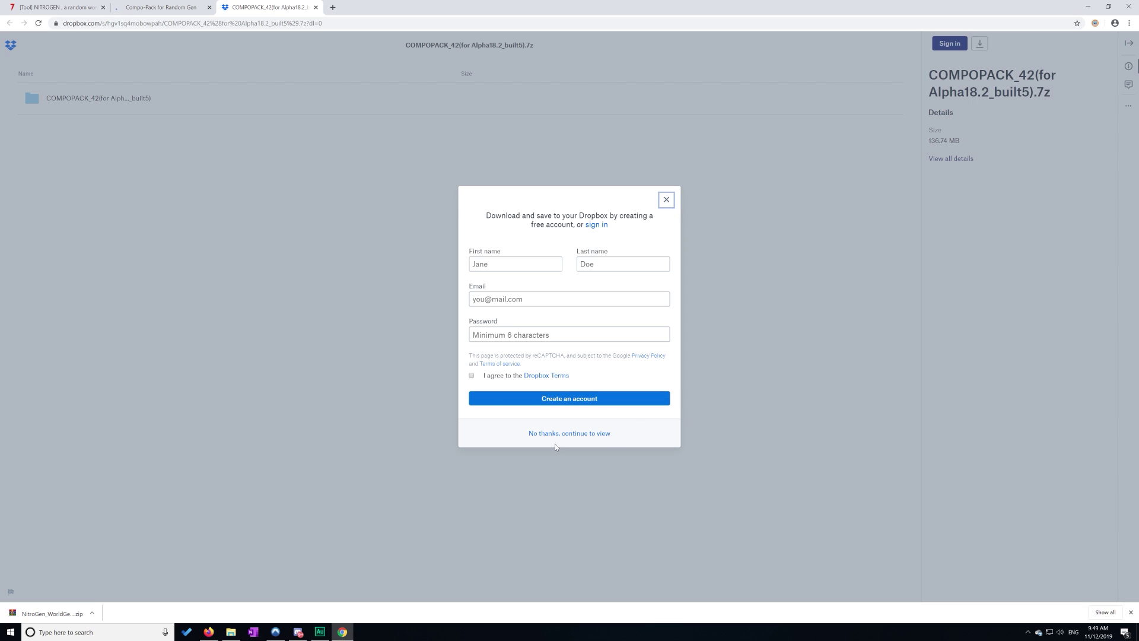
left_click(555, 434)
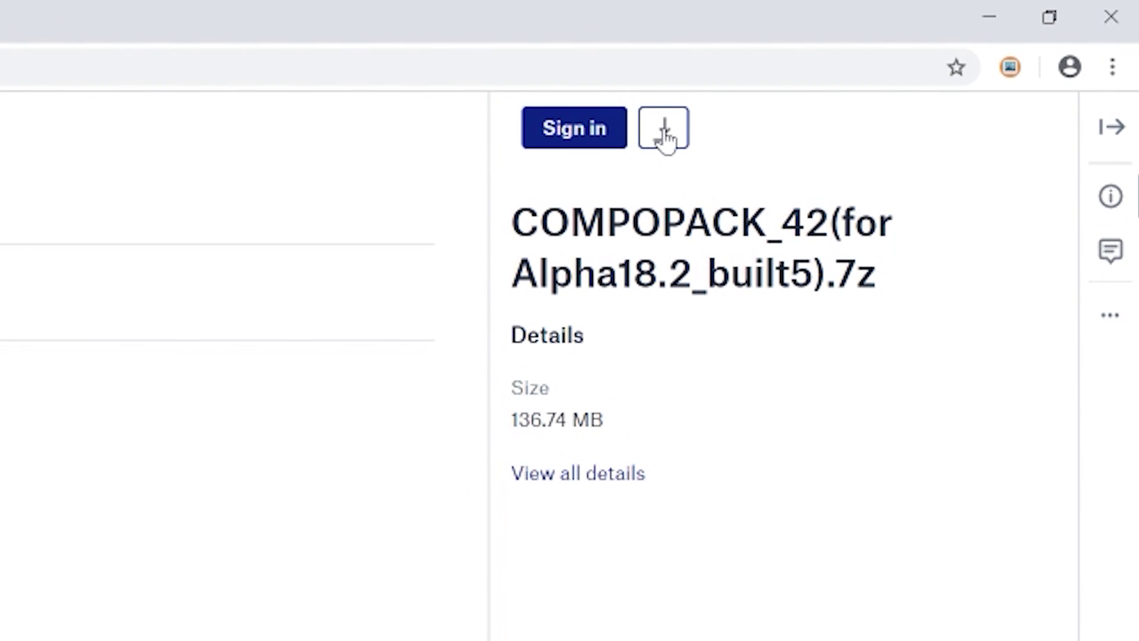
left_click(666, 138)
left_click(640, 199)
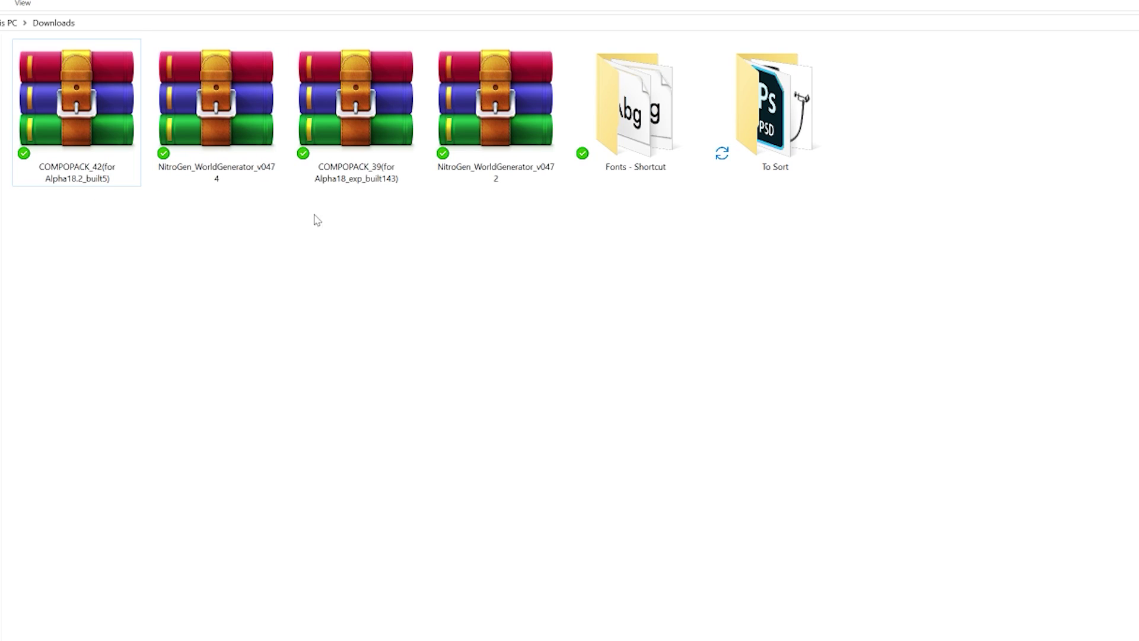
- Extract COMPOPACK_42 into its own Downloads folder and open its 0_INSTALL-INSTRUCTION file
left_click_drag(521, 226, 328, 186)
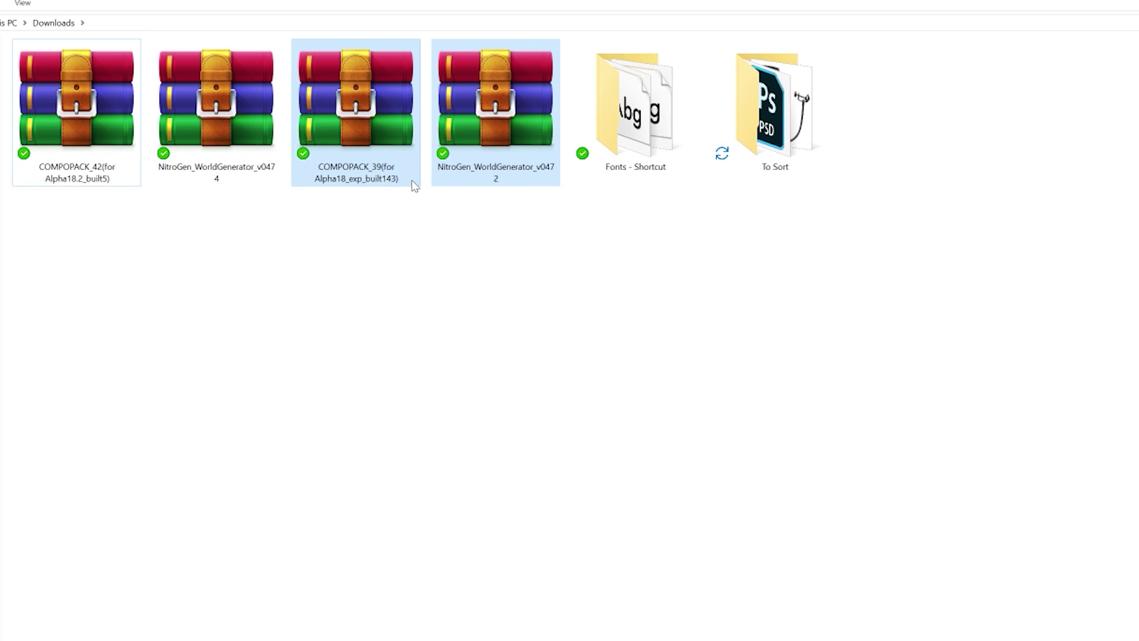
left_click(161, 177, "ctrl")
right_click(81, 129)
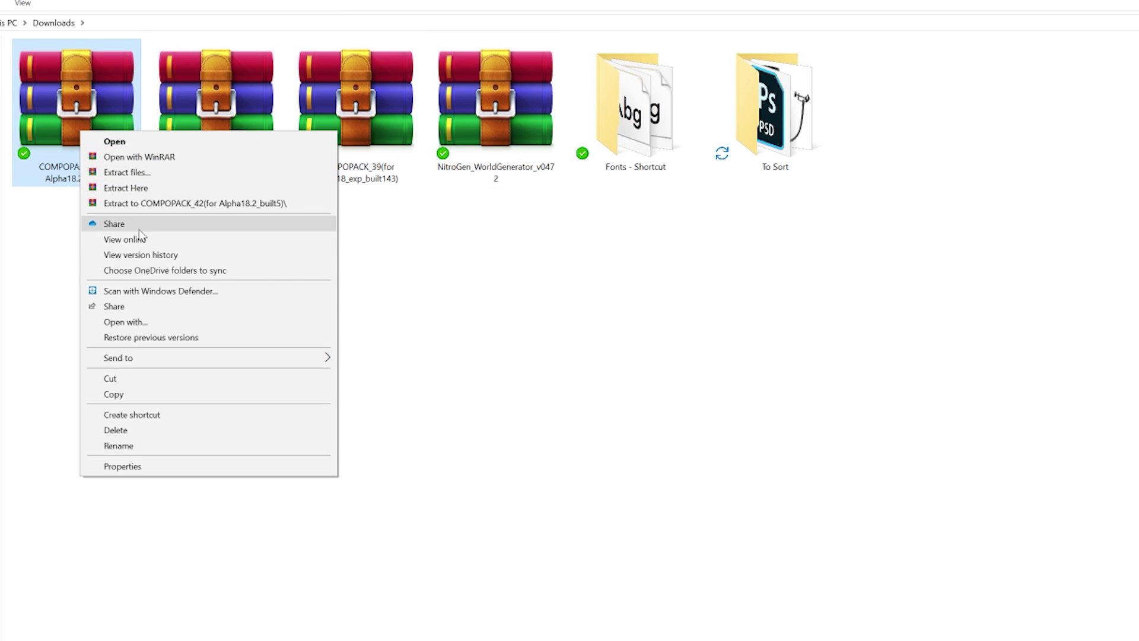
left_click(181, 205)
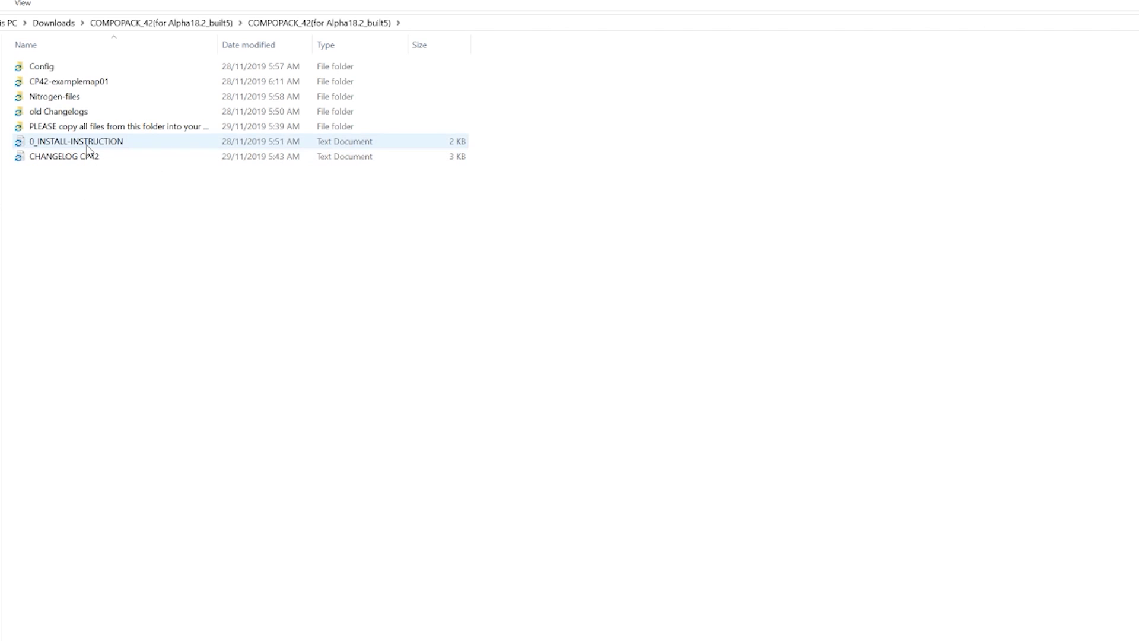
double_click(86, 146)
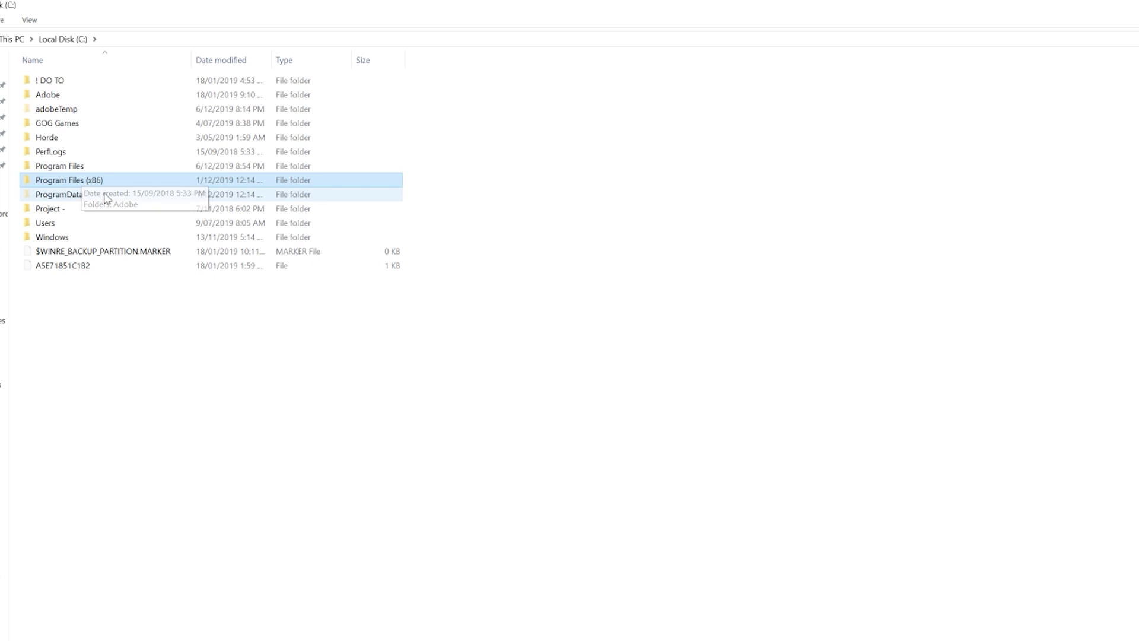
- Try deleting the 'Project -' folder on C:, browse into it, then return to Local Disk (C:)
right_click(62, 216)
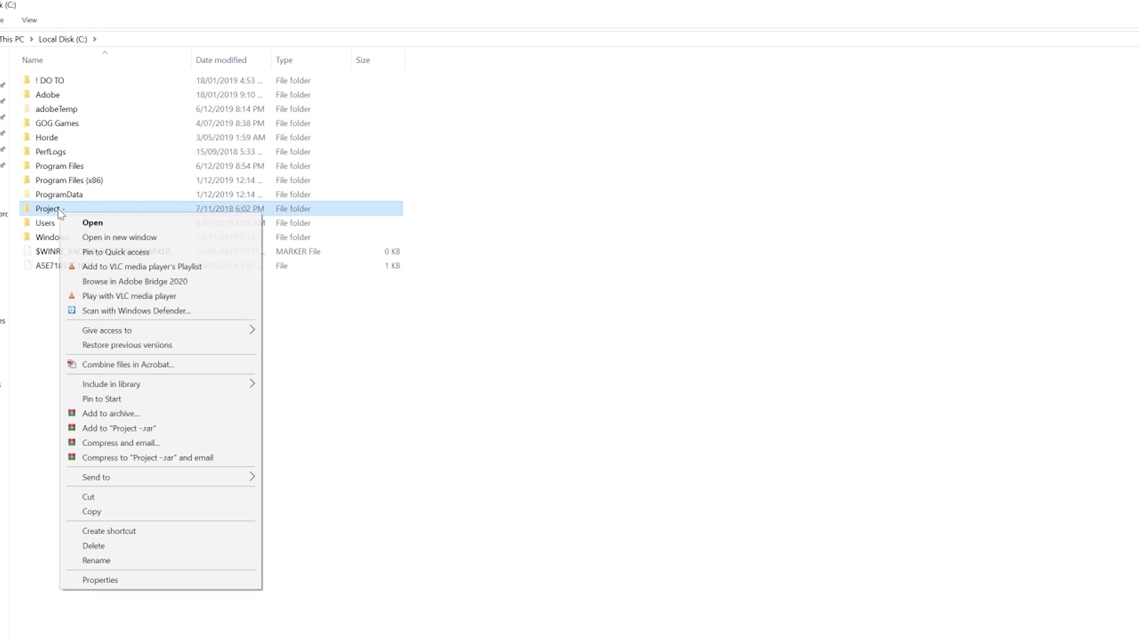
left_click(138, 546)
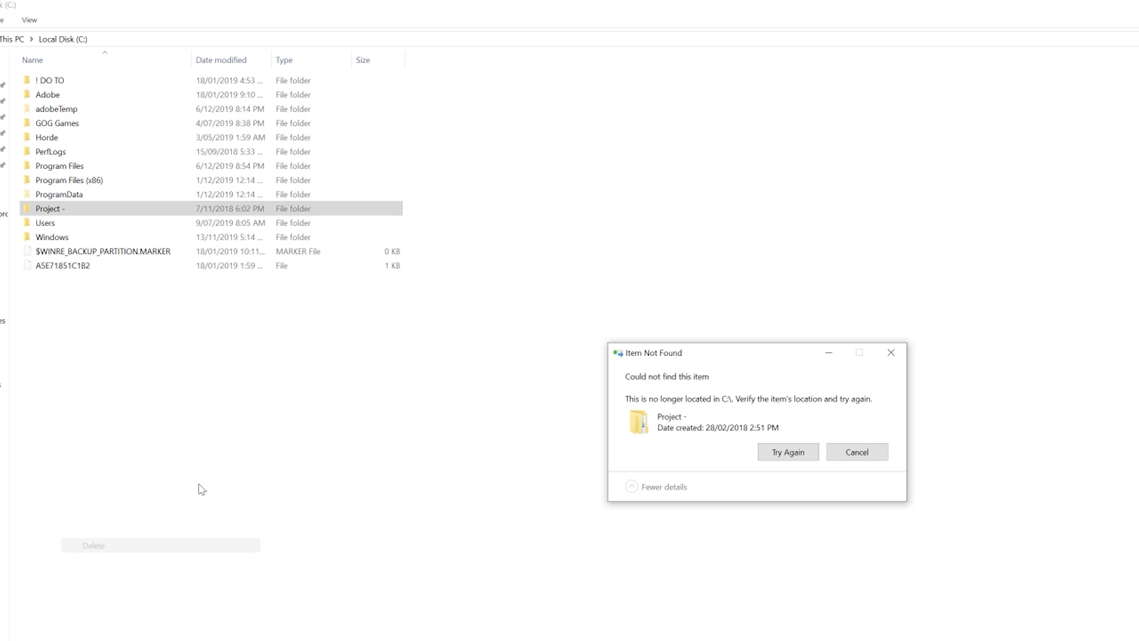
left_click(863, 456)
double_click(64, 211)
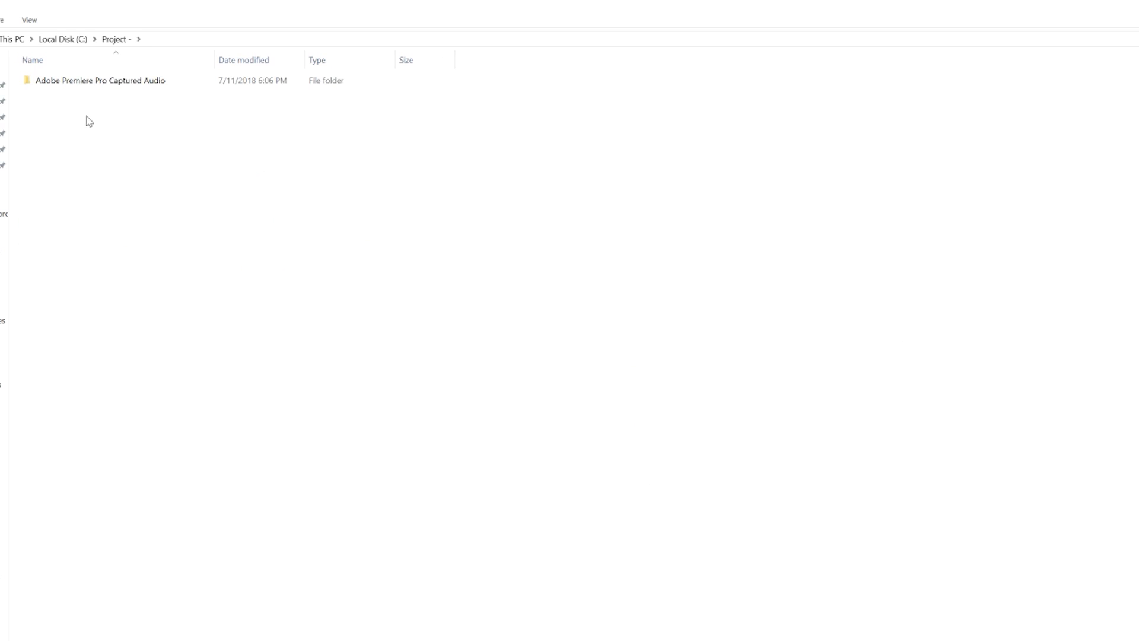
double_click(125, 86)
key("alt+Up")
key("alt+Up")
- Navigate to Program Files (x86)\Steam\steamapps\common\7 Days To Die\Data
double_click(90, 183)
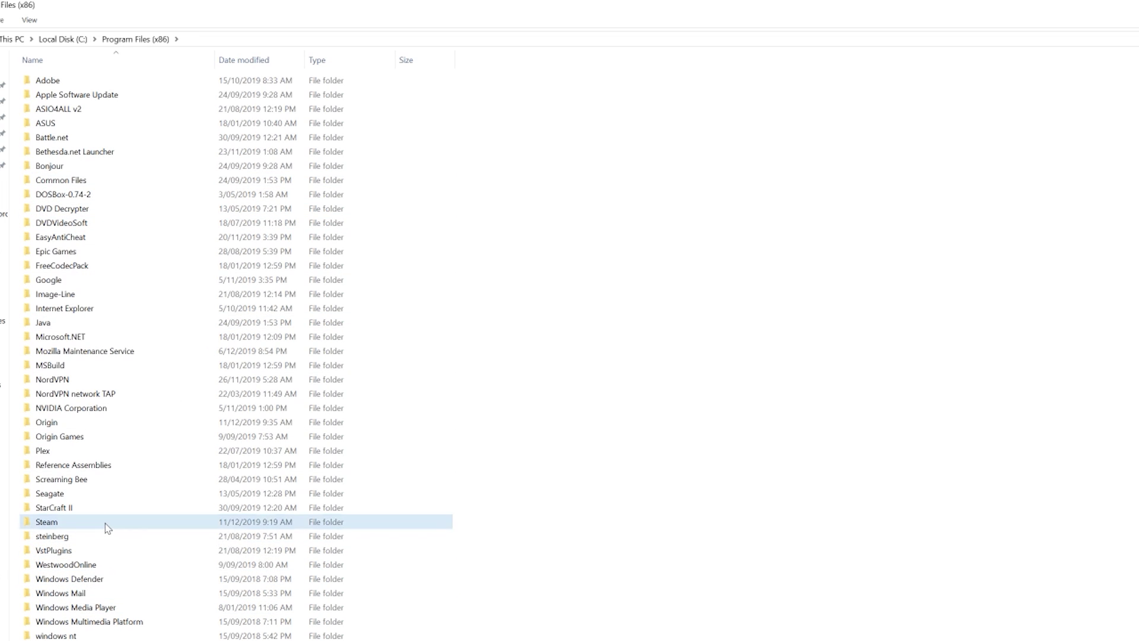
double_click(107, 525)
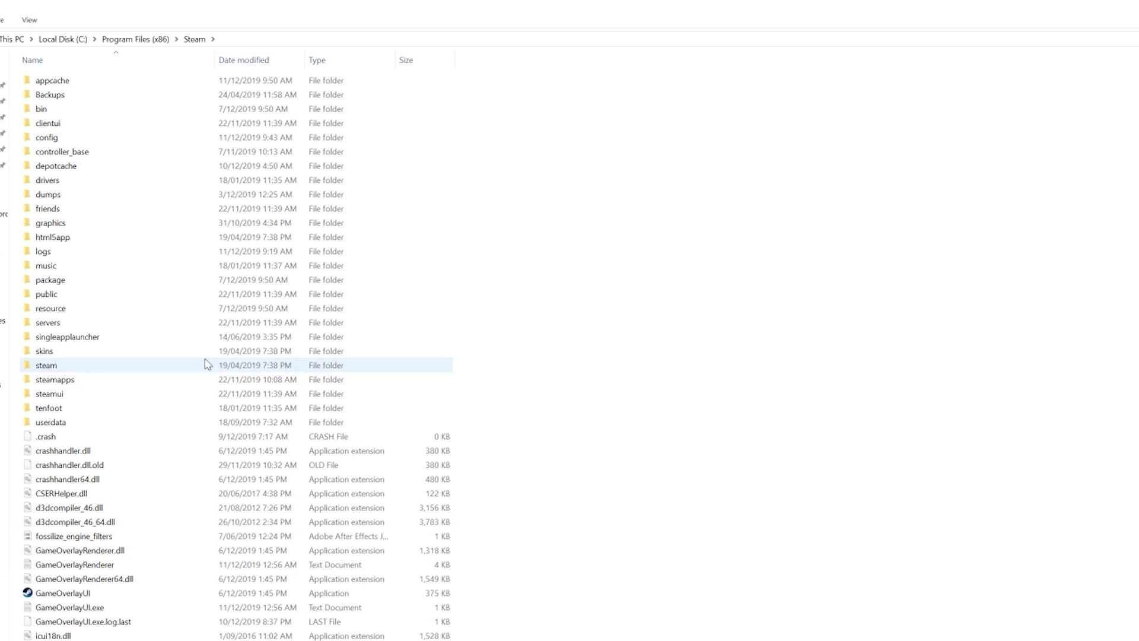
double_click(72, 380)
double_click(89, 86)
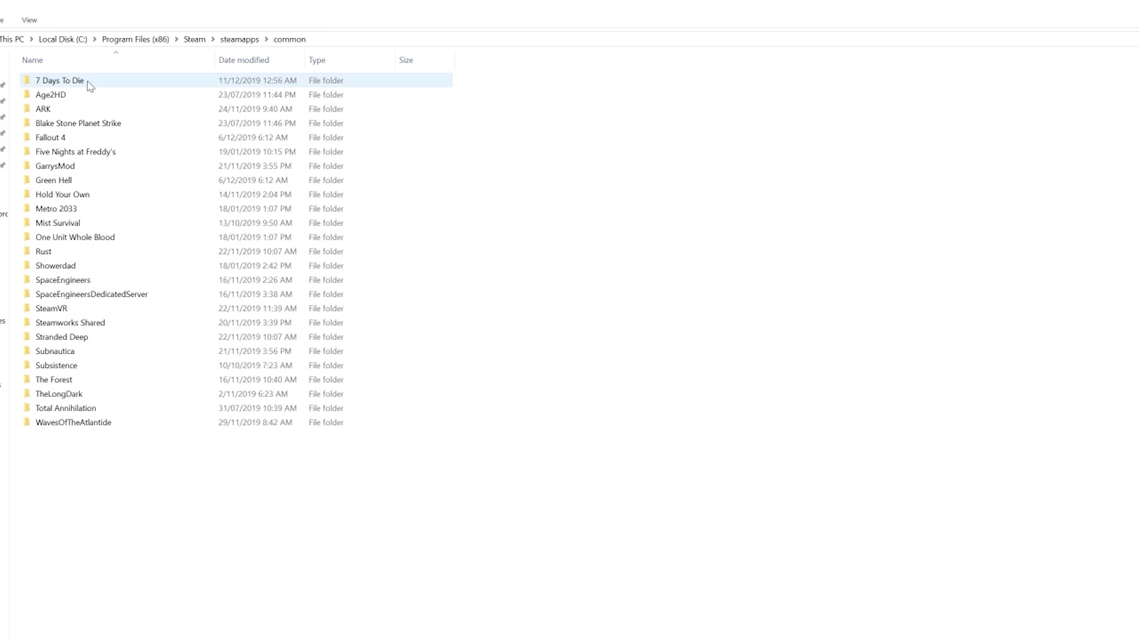
double_click(90, 86)
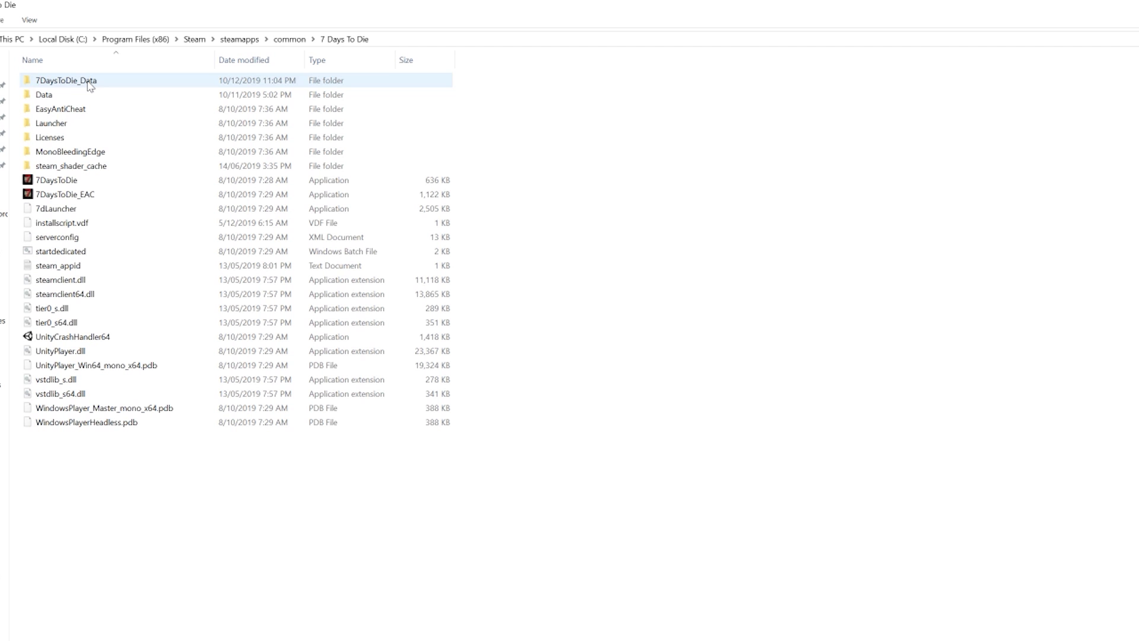
double_click(48, 96)
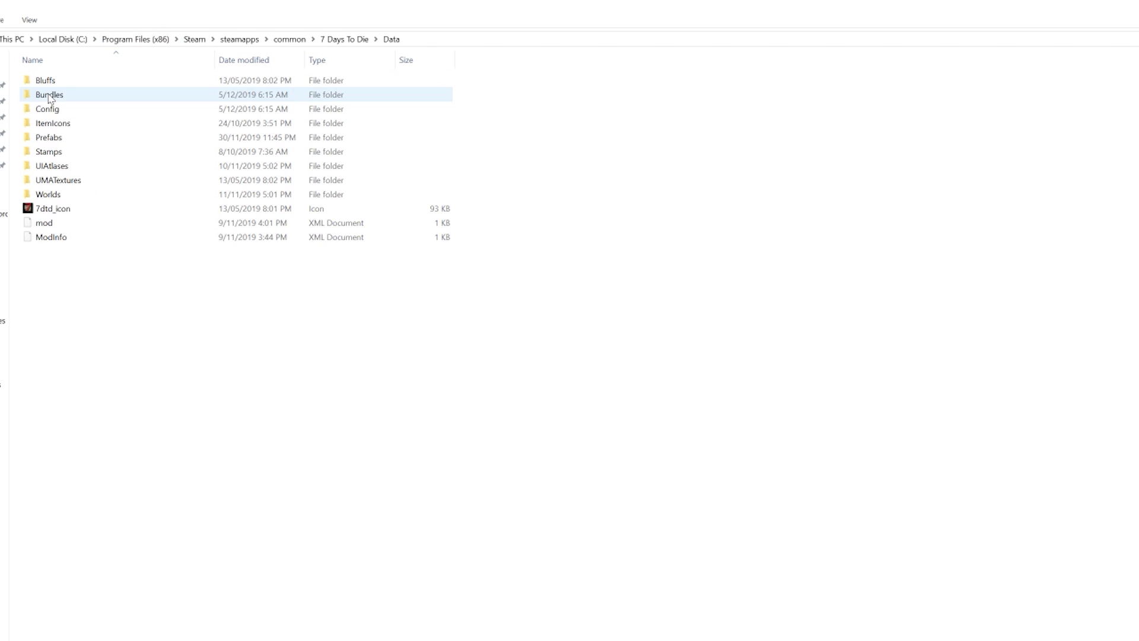
- Copy all CompoPack prefab files into the game's Data\Prefabs folder, replacing the 3,726 duplicates
double_click(67, 141)
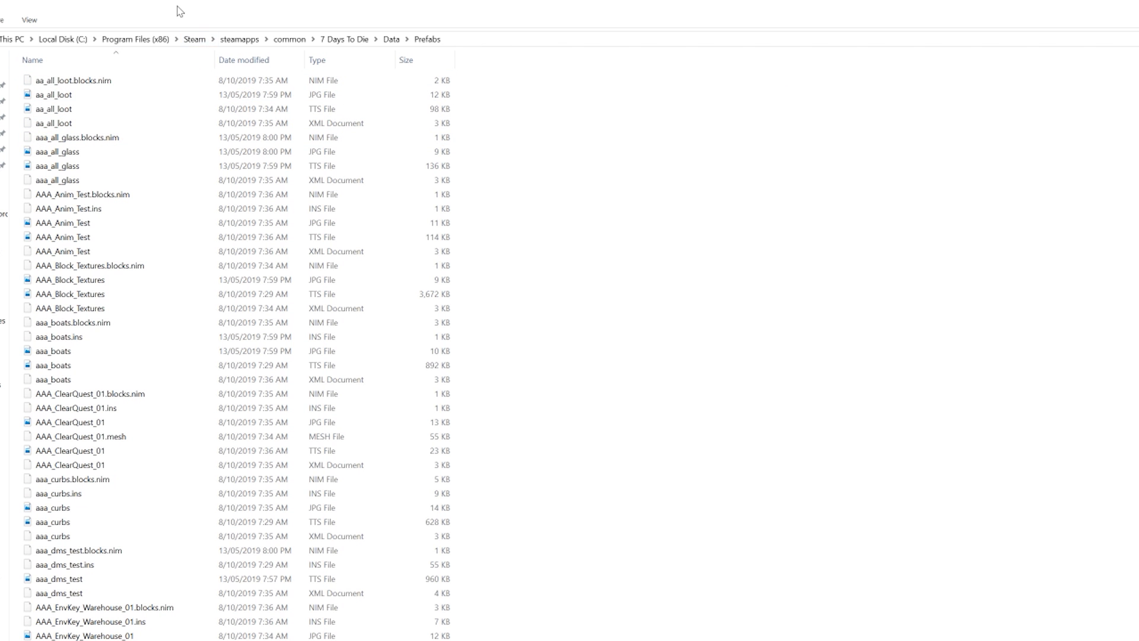
left_click_drag(180, 12, 702, 214)
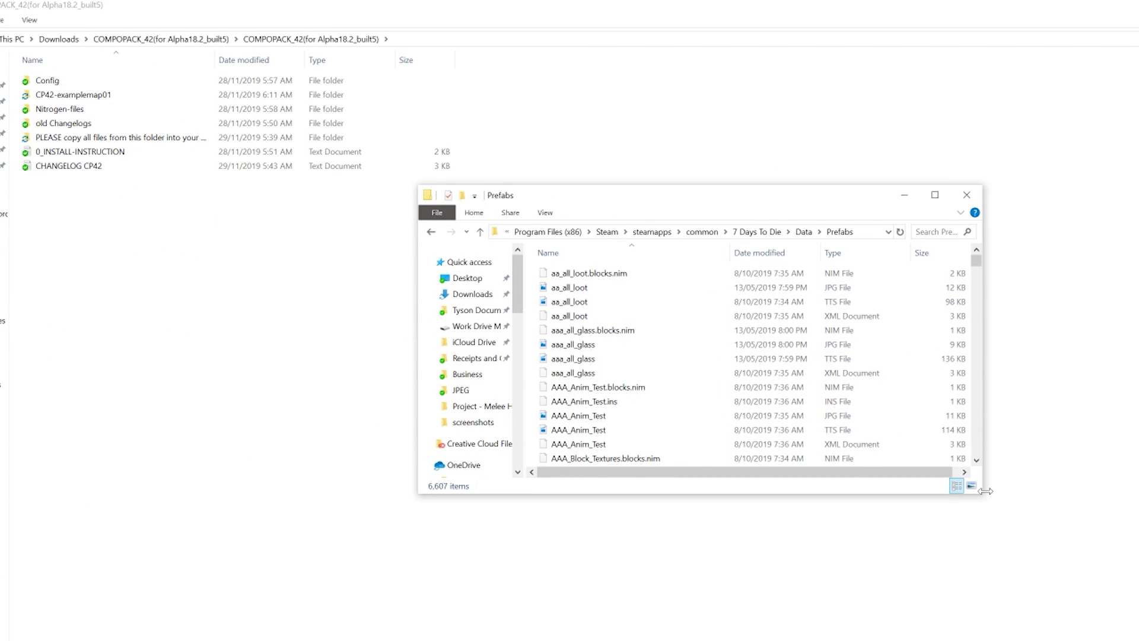
key("alt+Tab")
double_click(129, 140)
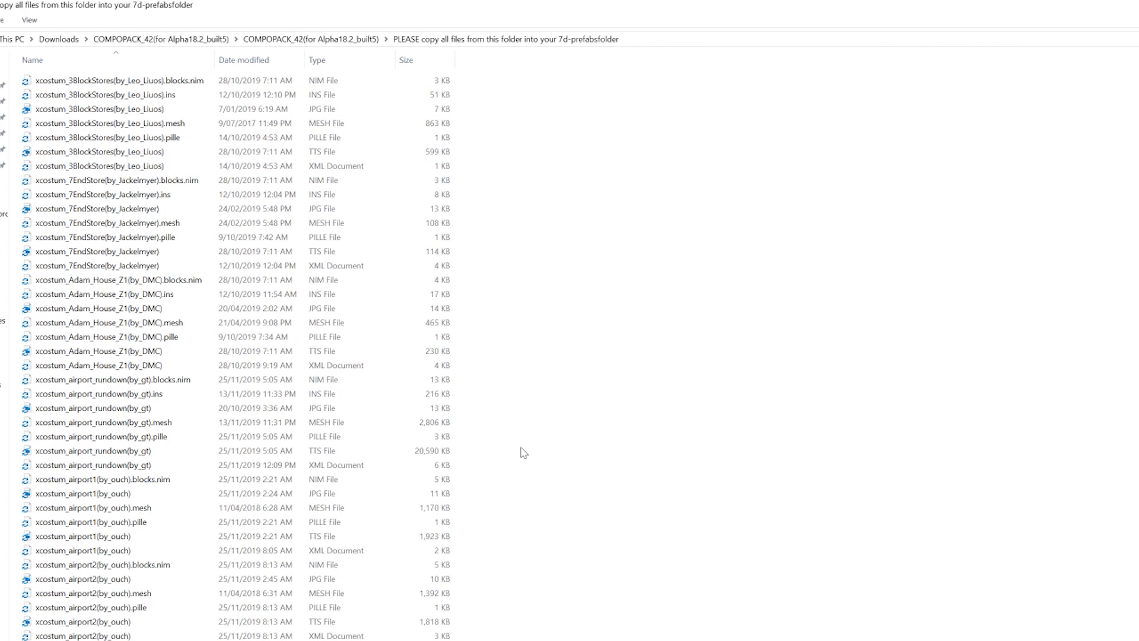
key("ctrl+a")
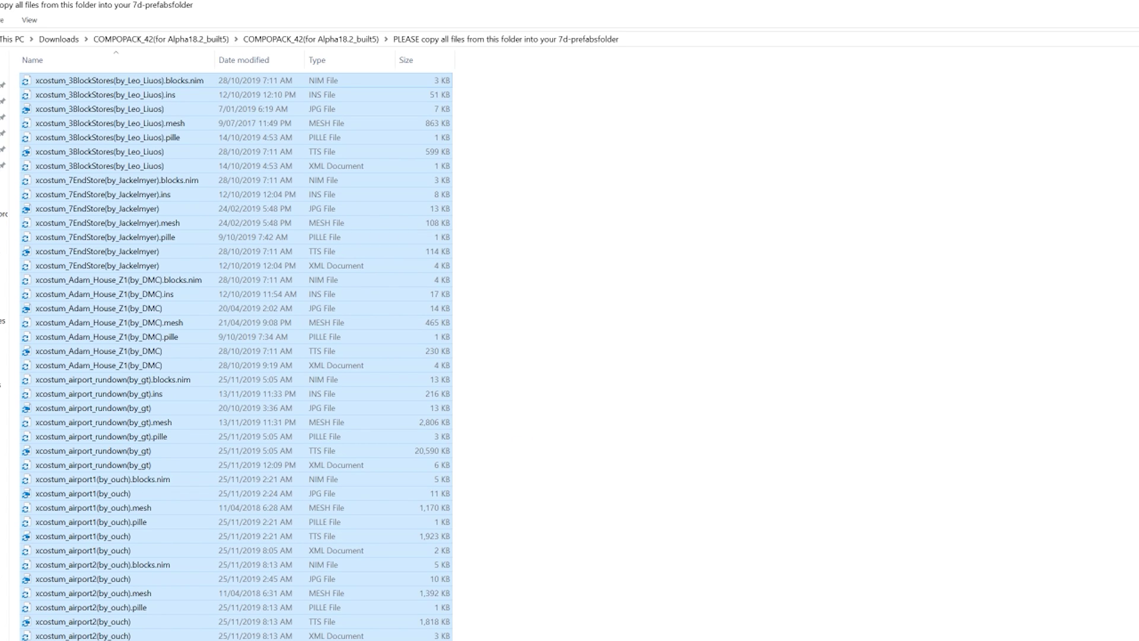
key("alt+Tab")
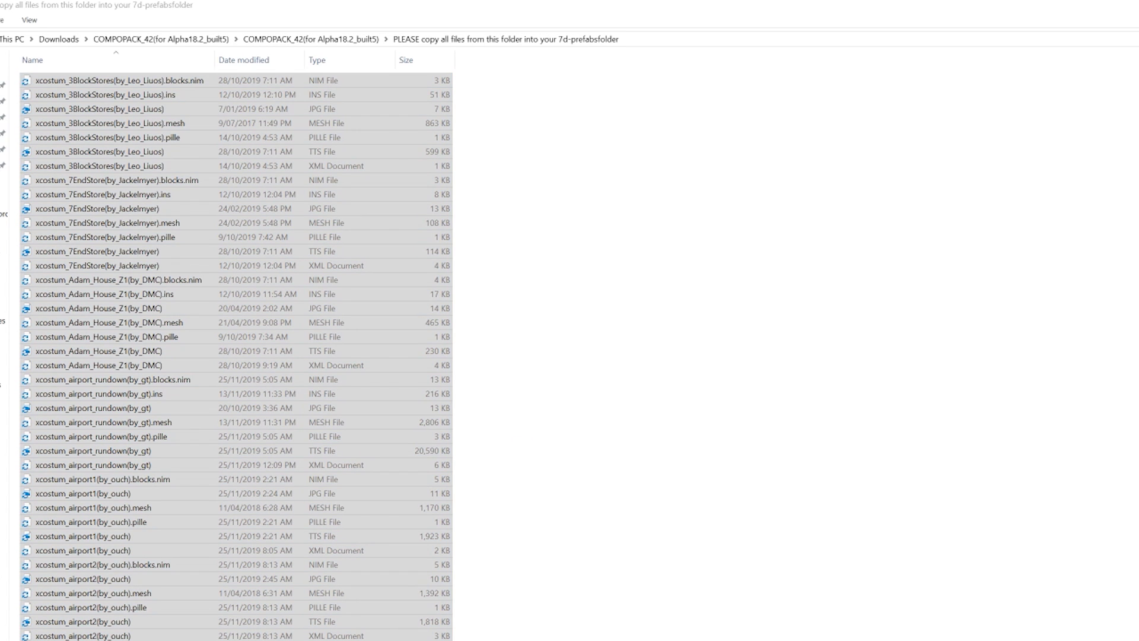
key("ctrl+v")
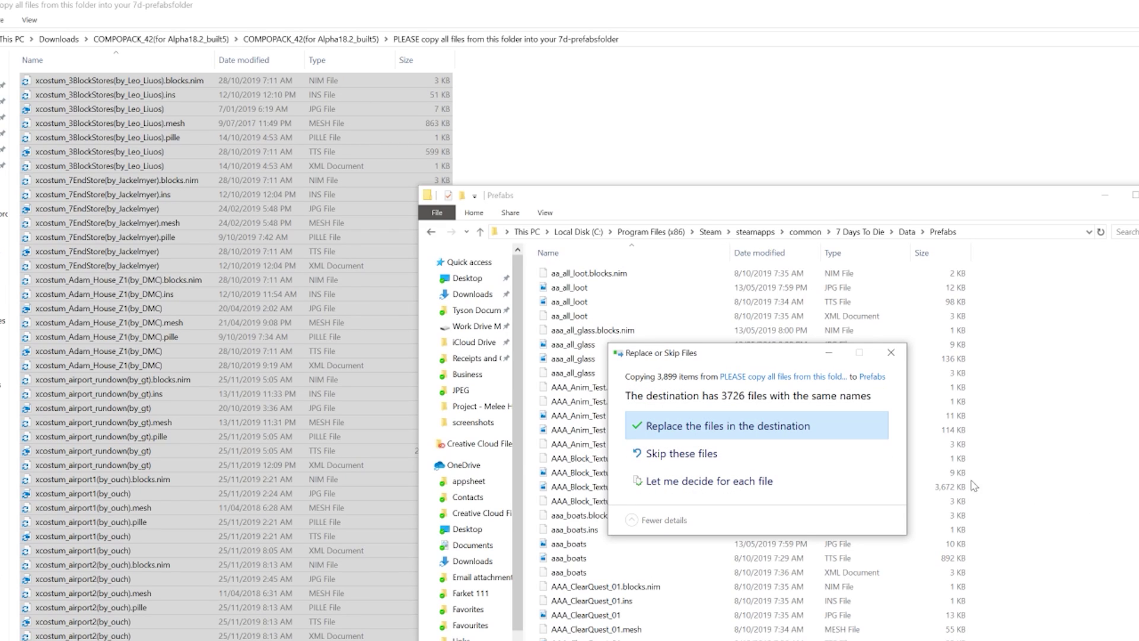
left_click(762, 428)
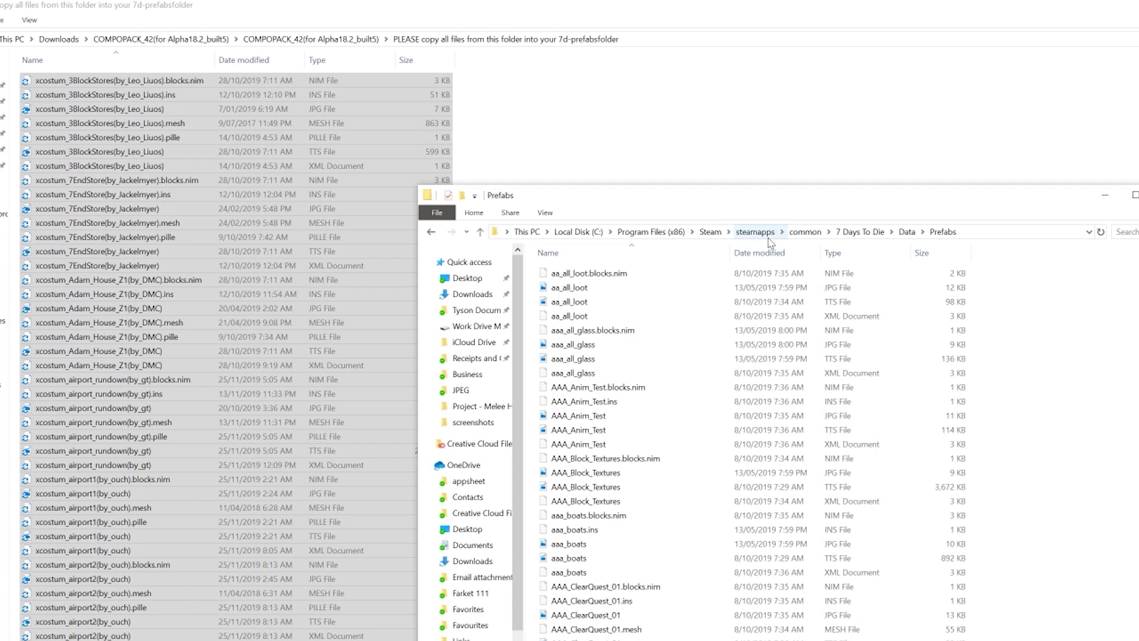
- Copy the CompoPack rwgmixer.xml into 7 Days To Die's Data\Config folder, overwriting the existing file
key("alt+Up")
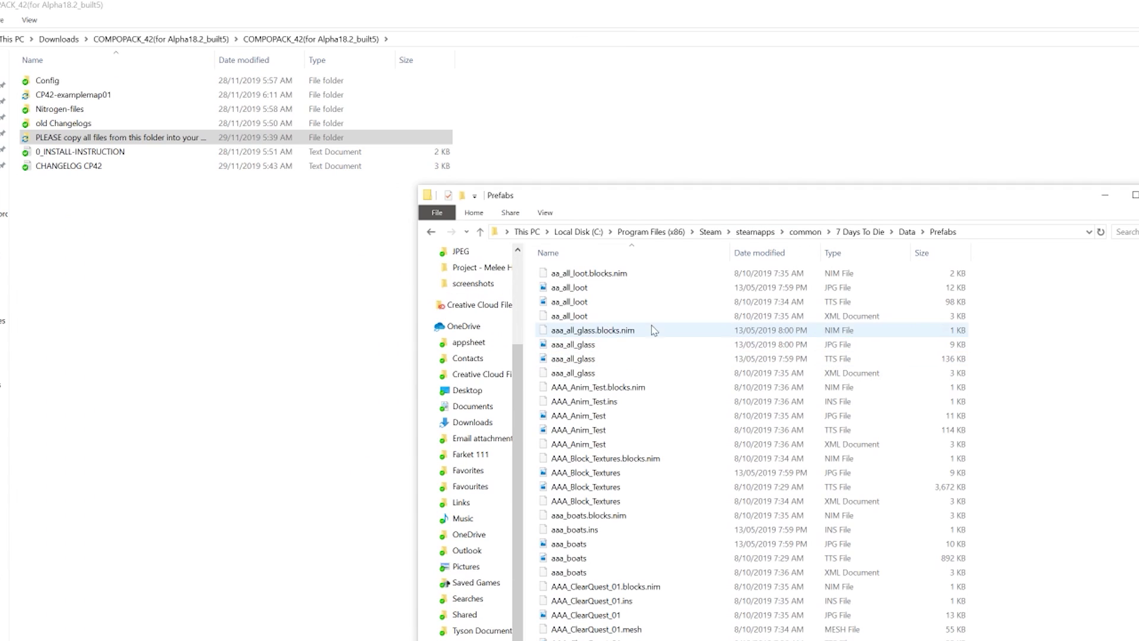
key("alt+Left")
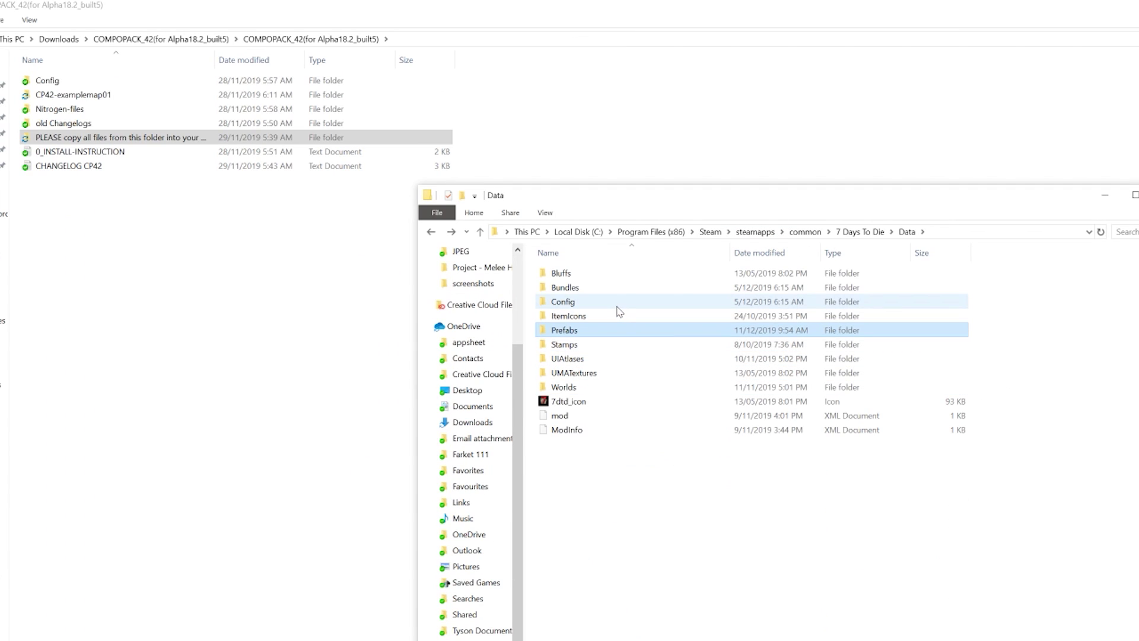
double_click(618, 306)
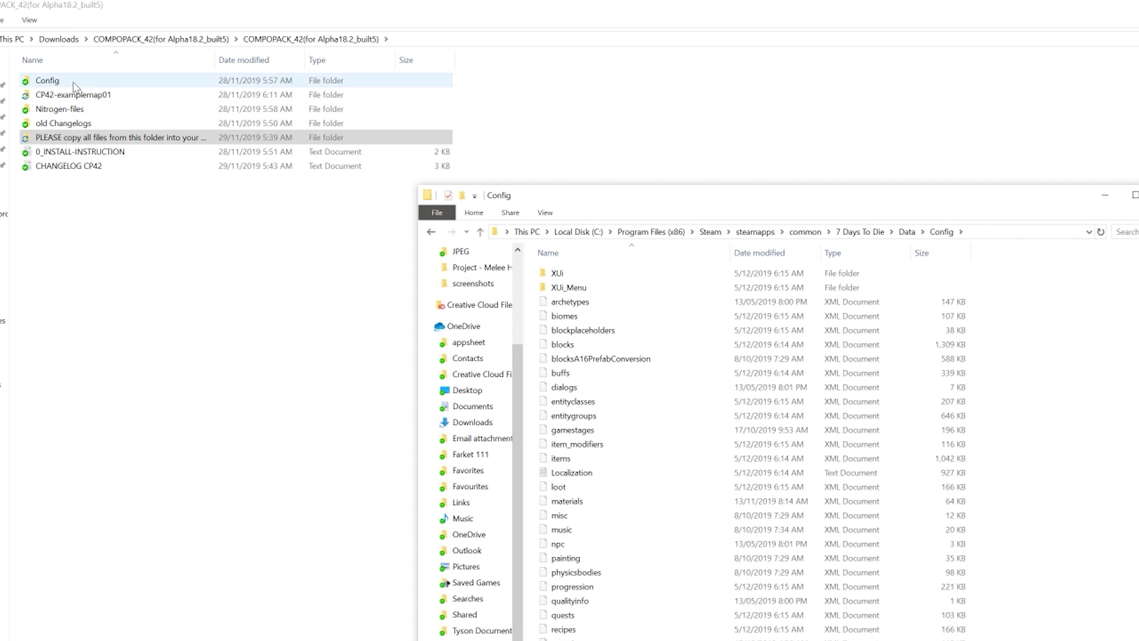
double_click(47, 80)
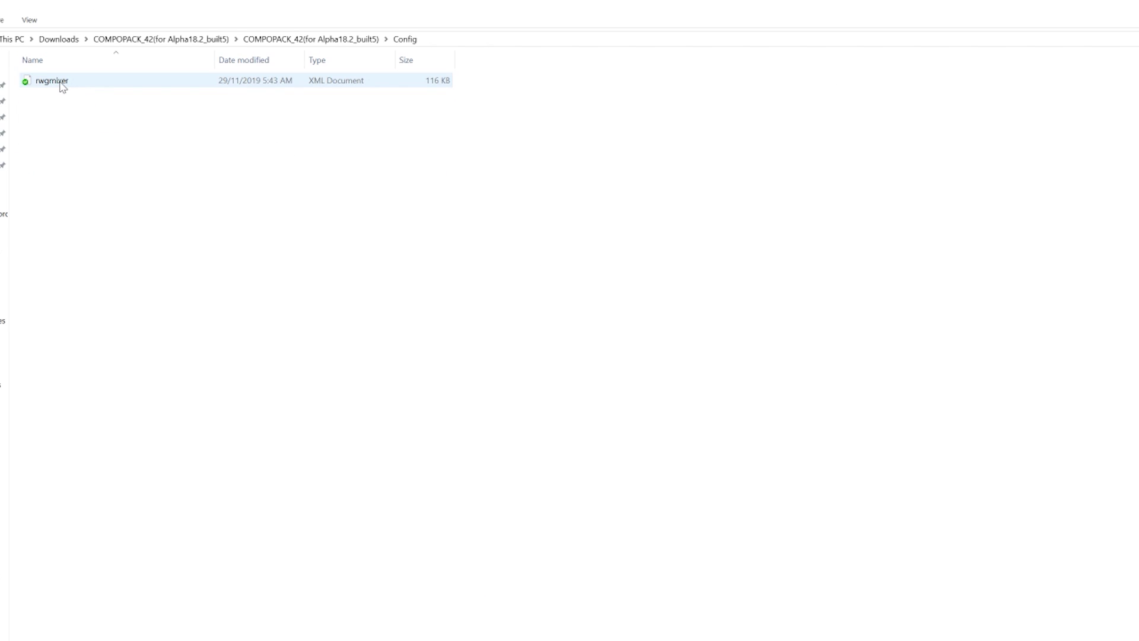
left_click(63, 83)
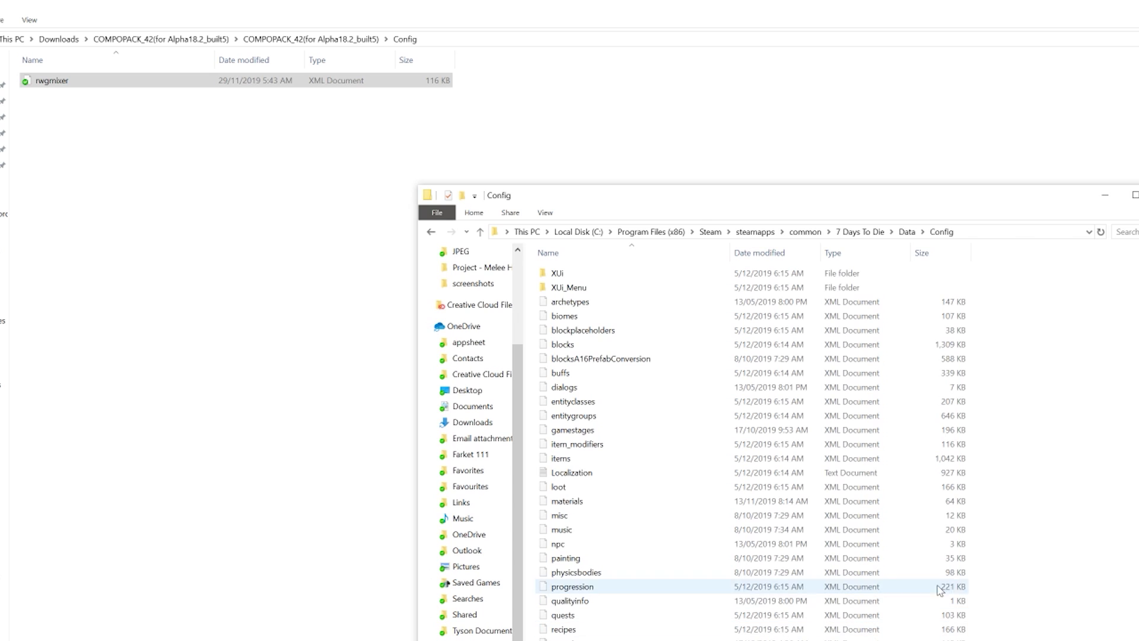
key("ctrl+v")
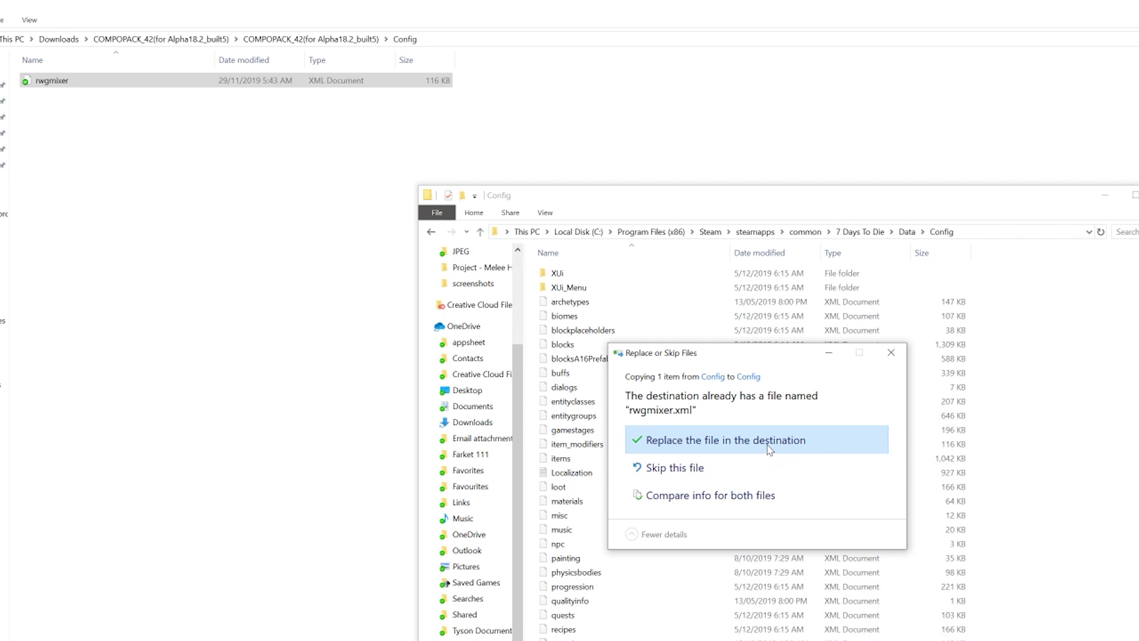
left_click(733, 439)
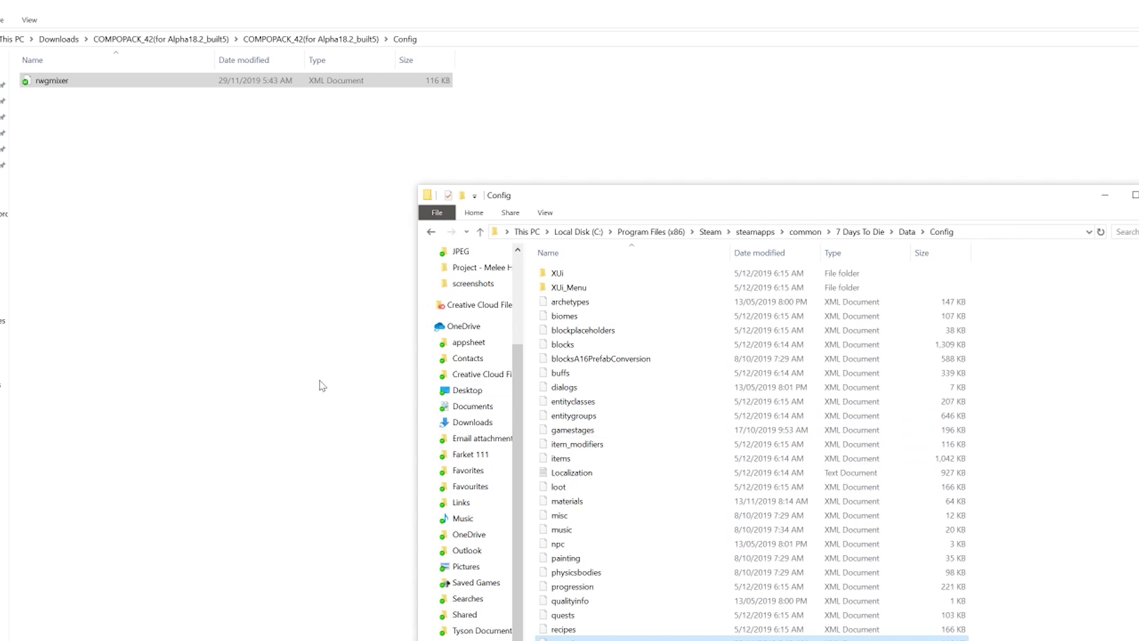
- Extract the NitroGen_WorldGenerator_v0474 archive in Downloads into its own folder
left_click(4, 101)
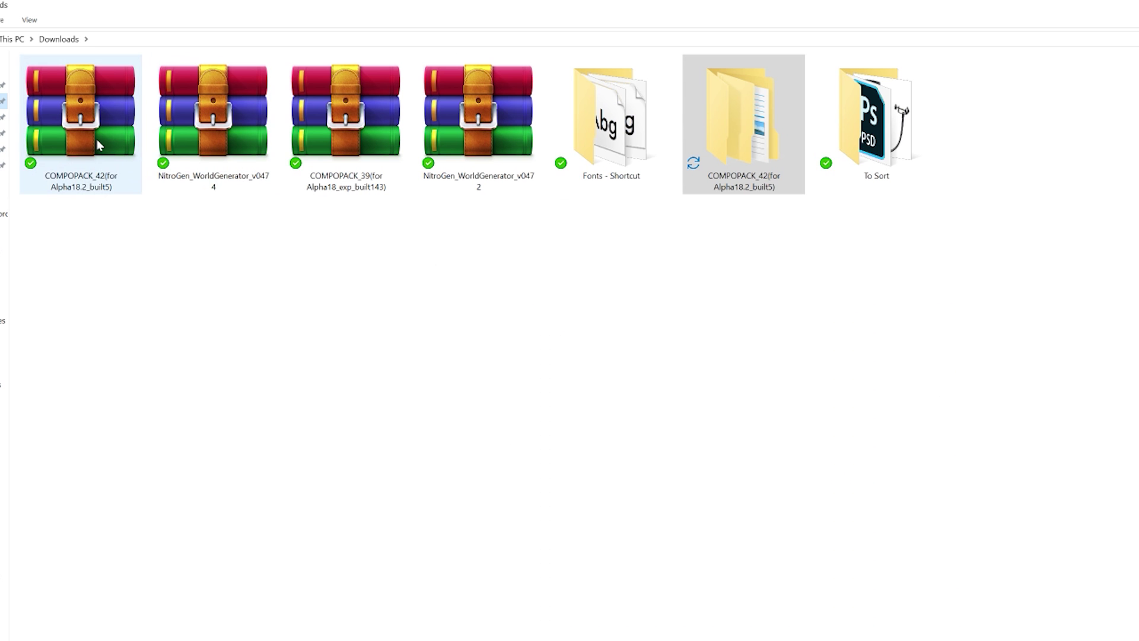
left_click(216, 128)
right_click(224, 122)
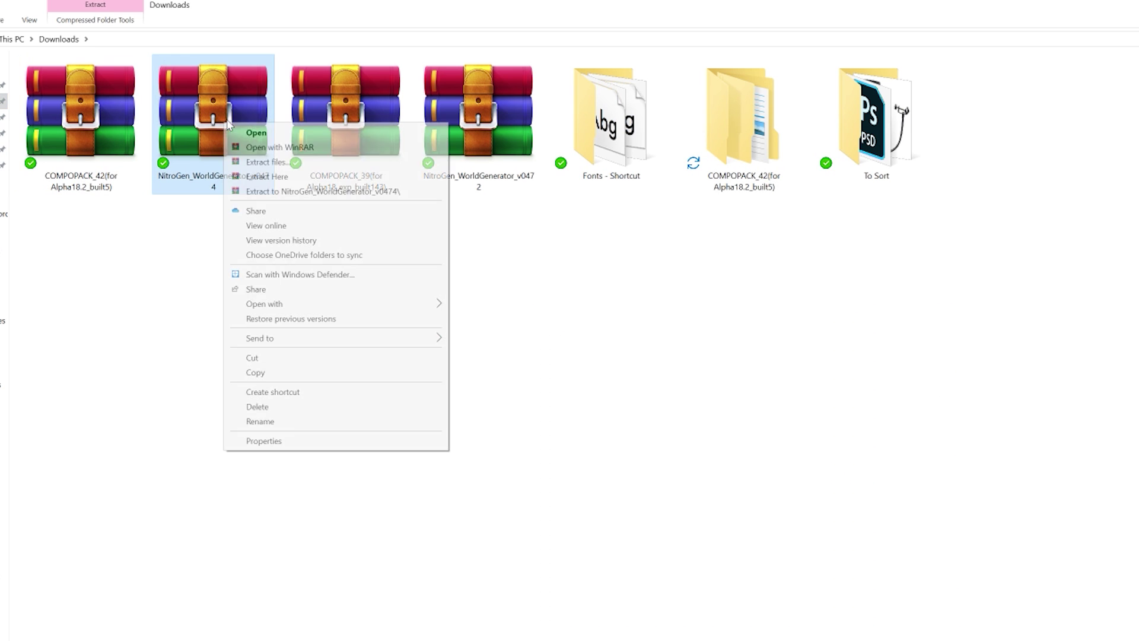
left_click(316, 192)
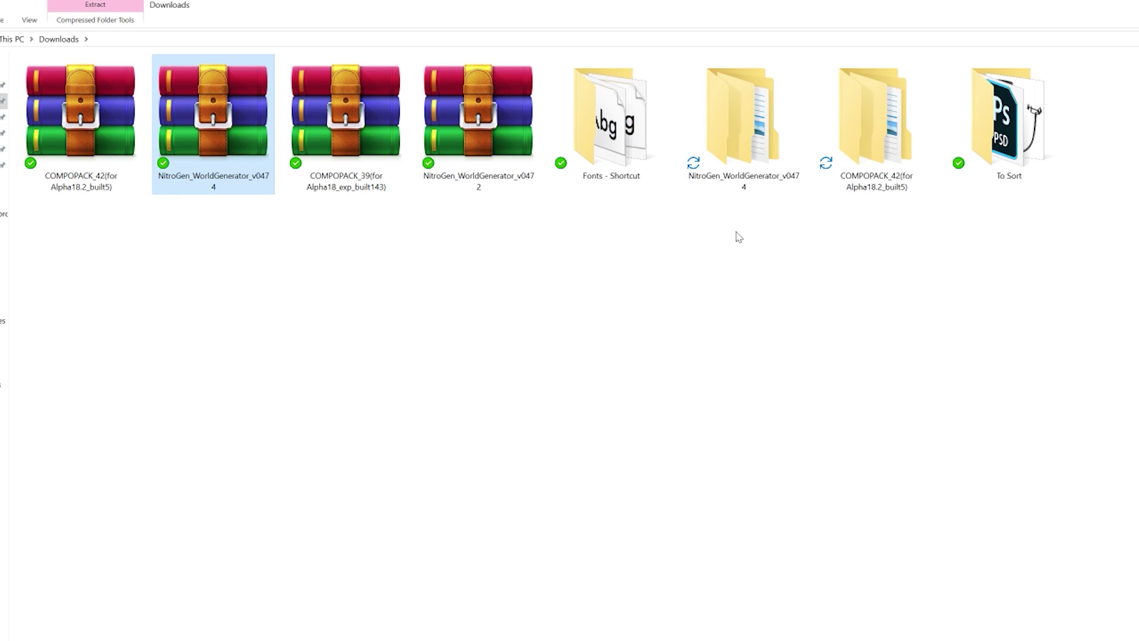
- Launch the NitroGen application from the extracted NitroGen_WorldGenerator subfolder
double_click(736, 159)
double_click(138, 81)
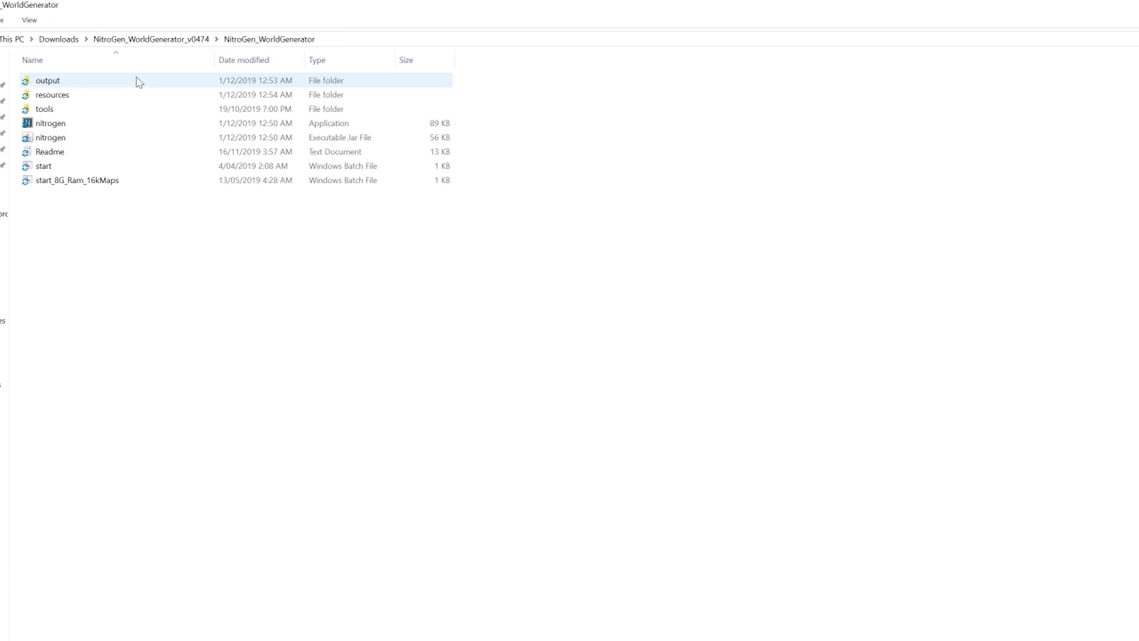
double_click(64, 126)
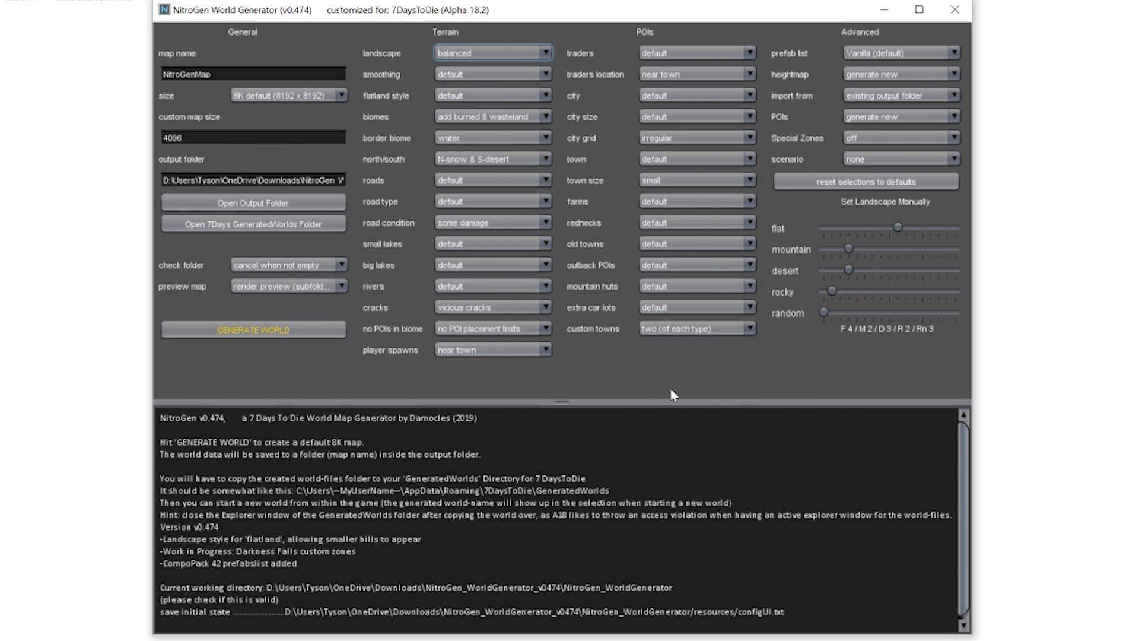
- Change the Advanced prefab list from Vanilla (default) to Compo Pack 42
left_click(937, 54)
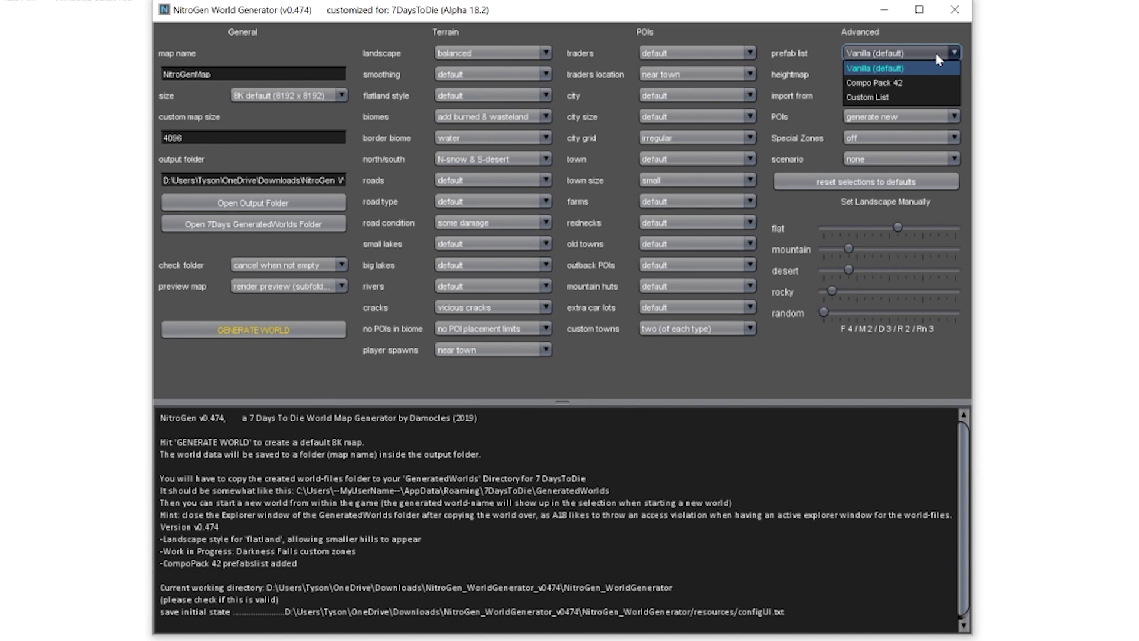
left_click(899, 84)
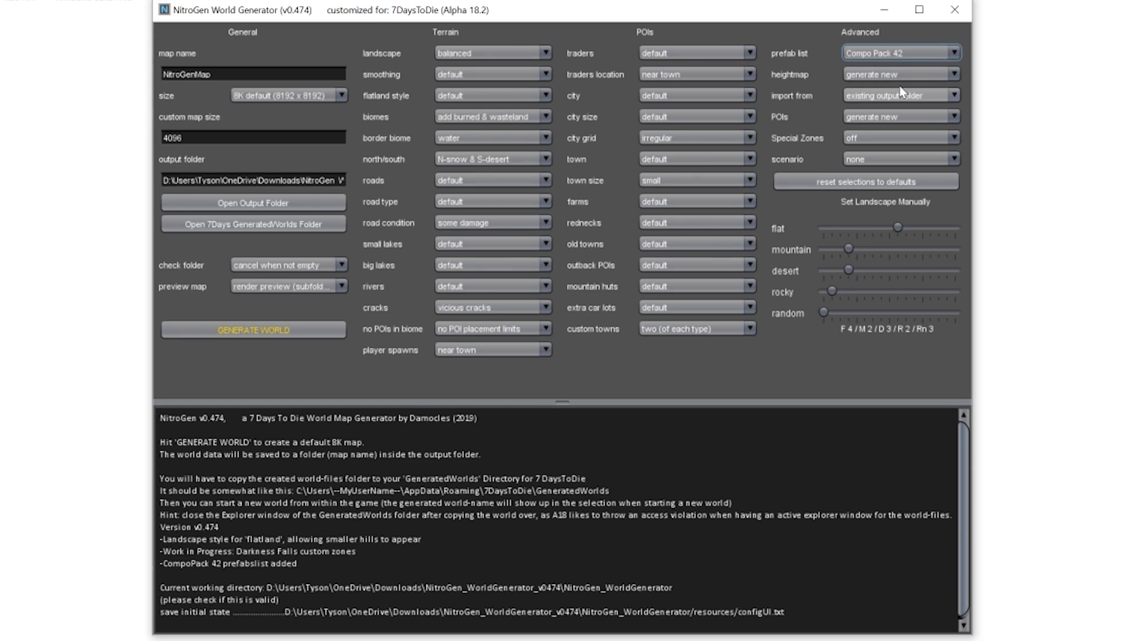
- Set big lakes to lots, rivers to many, and city size to mega
left_click(481, 264)
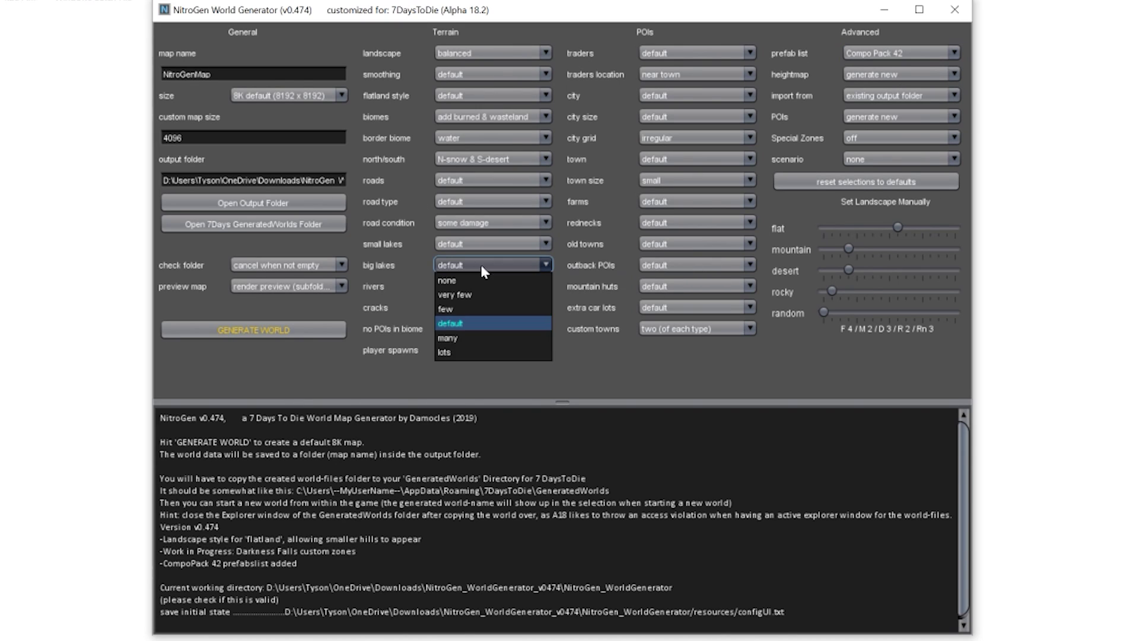
left_click(473, 351)
left_click(469, 286)
left_click(460, 343)
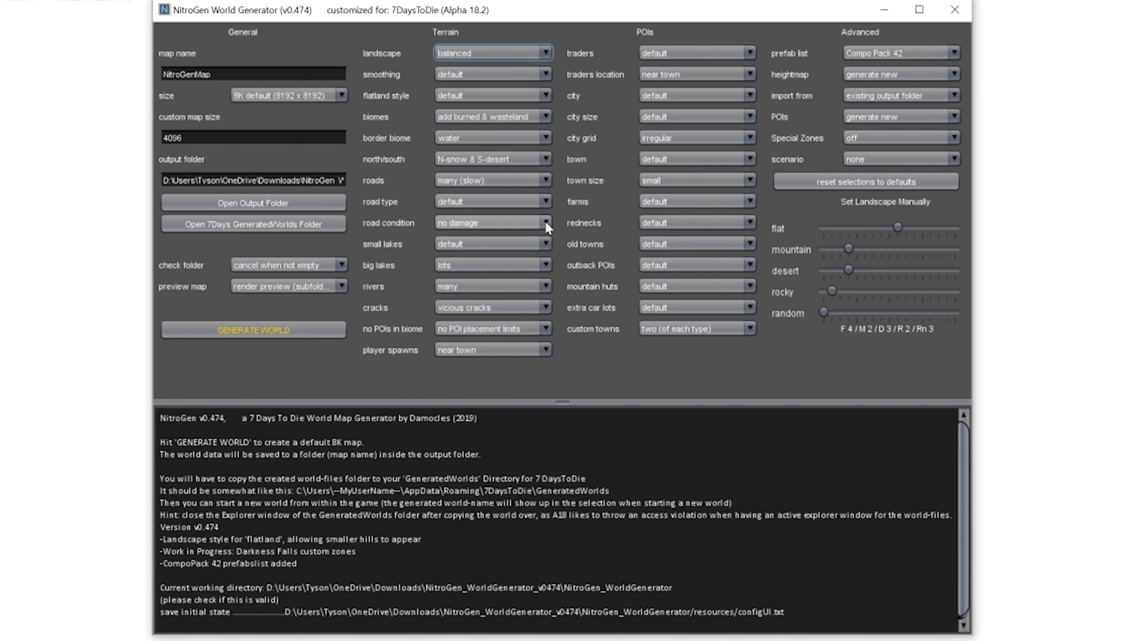
scroll(532, 221, "up", 1)
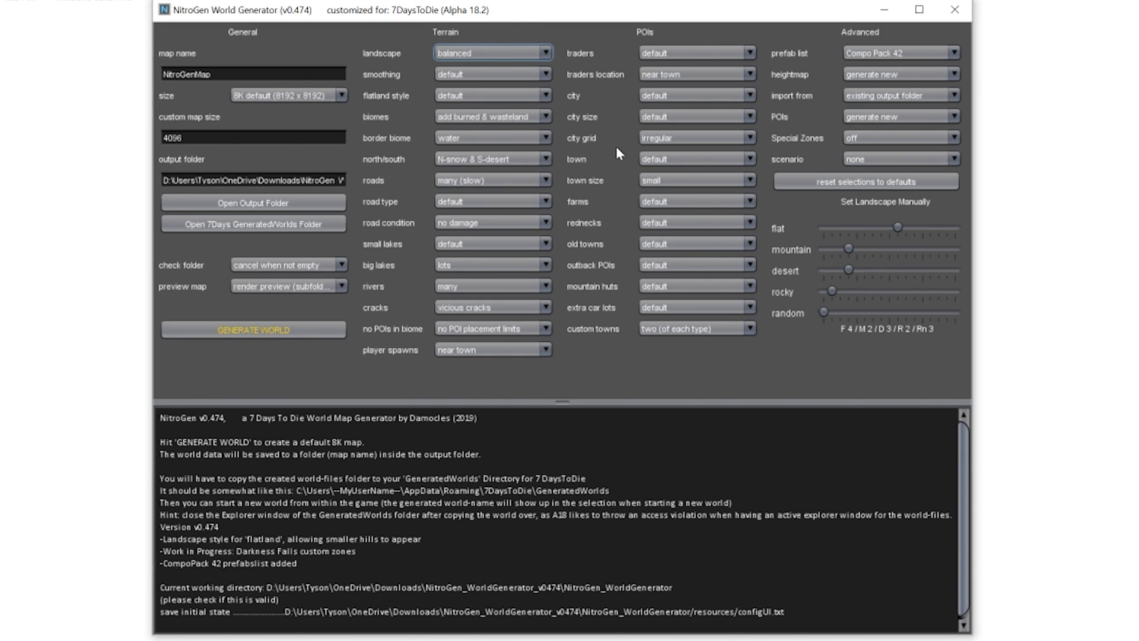
left_click(675, 119)
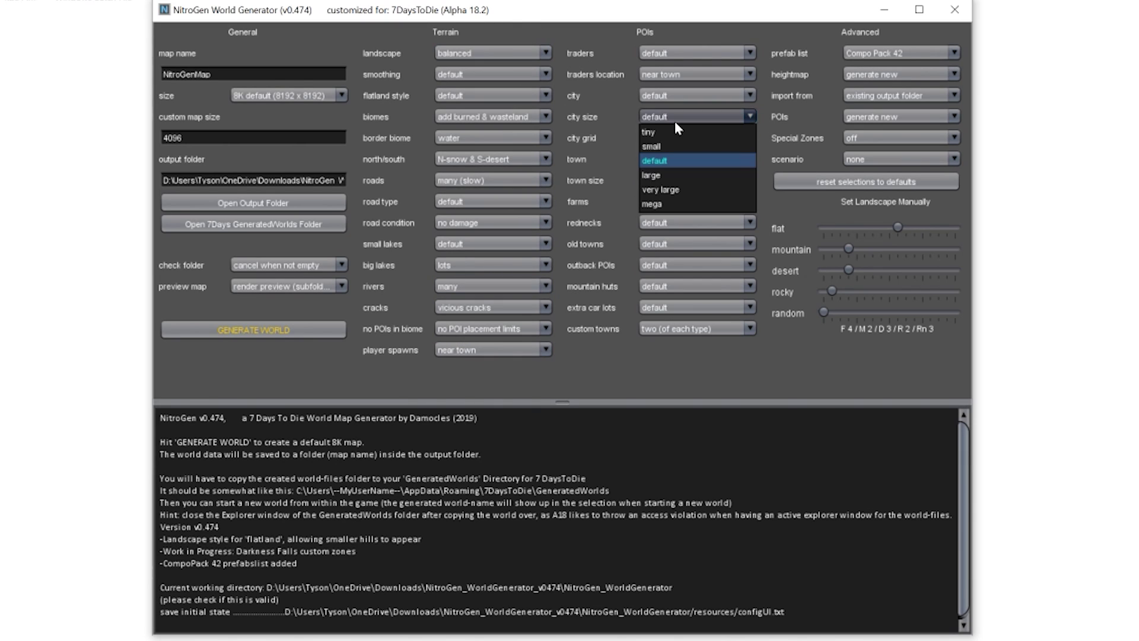
left_click(675, 206)
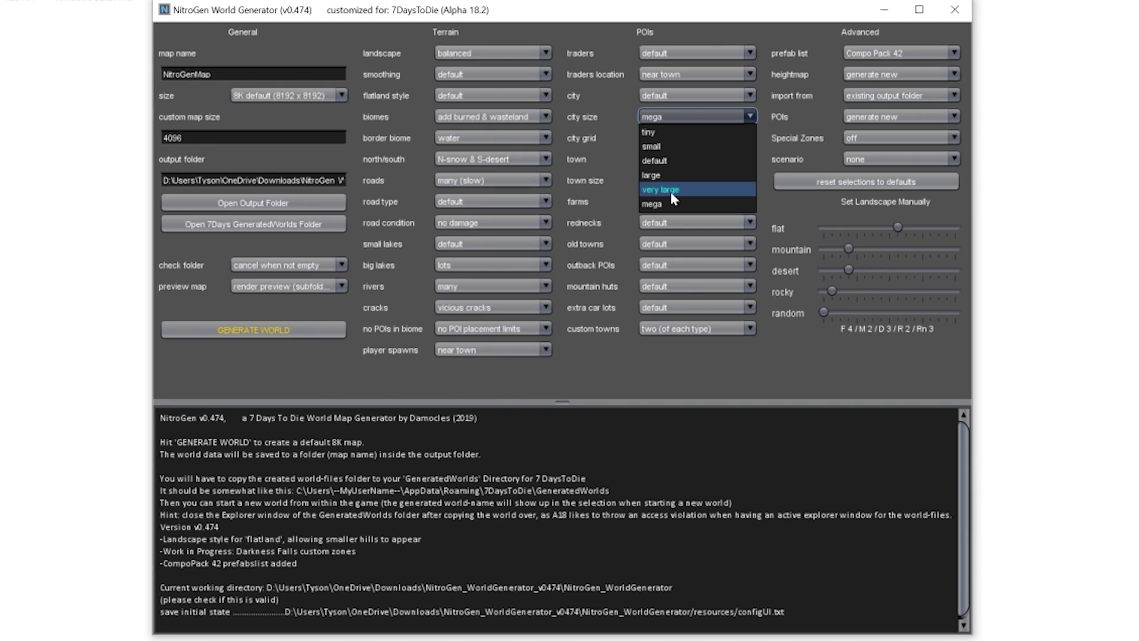
left_click(704, 204)
- Leave smoothing at default, set traders to lots, and start generating the world
left_click(475, 75)
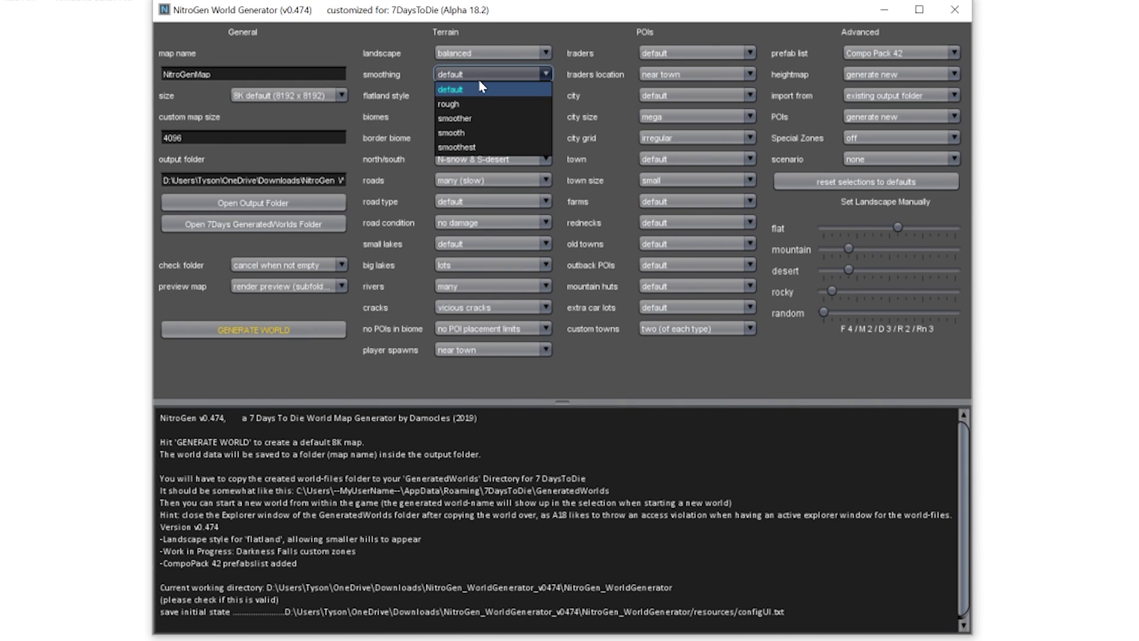
left_click(644, 138)
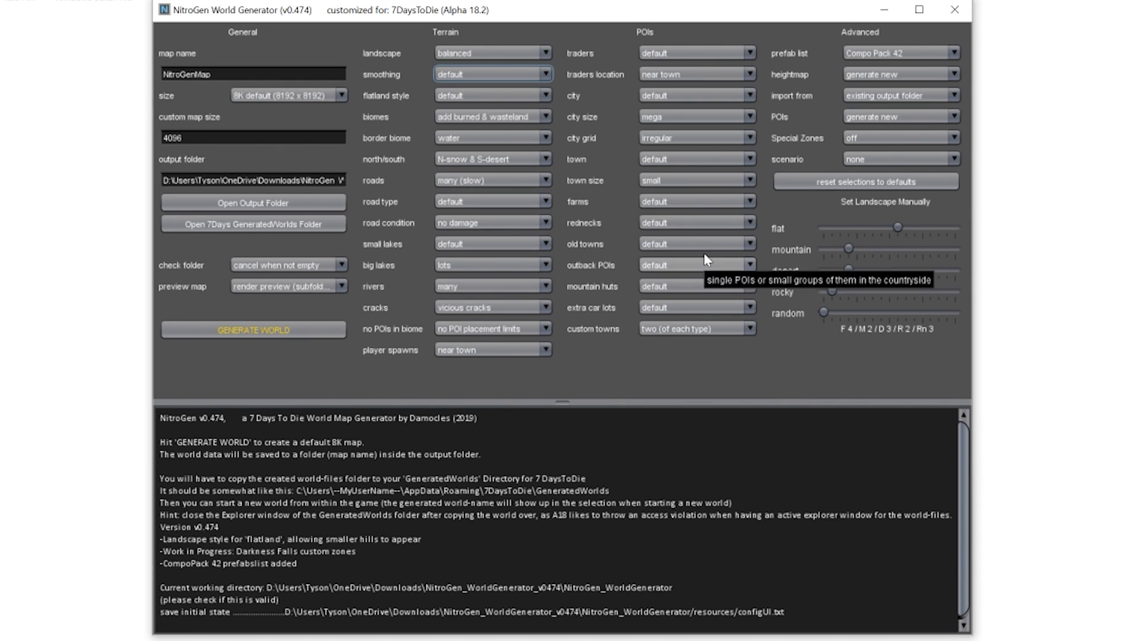
left_click(712, 53)
left_click(703, 141)
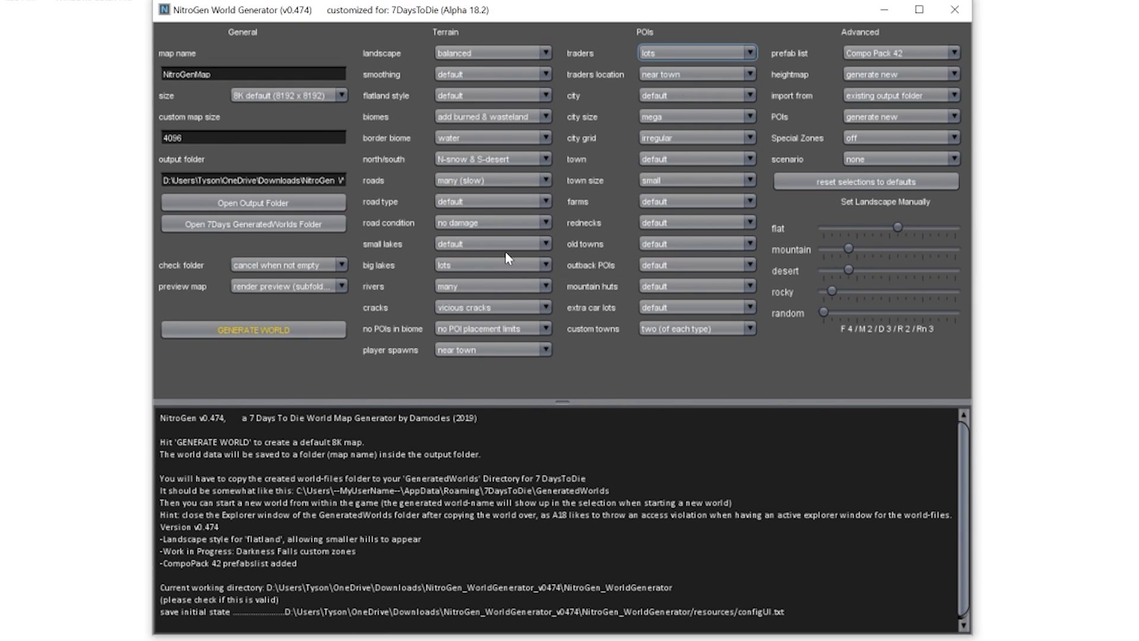
left_click(343, 333)
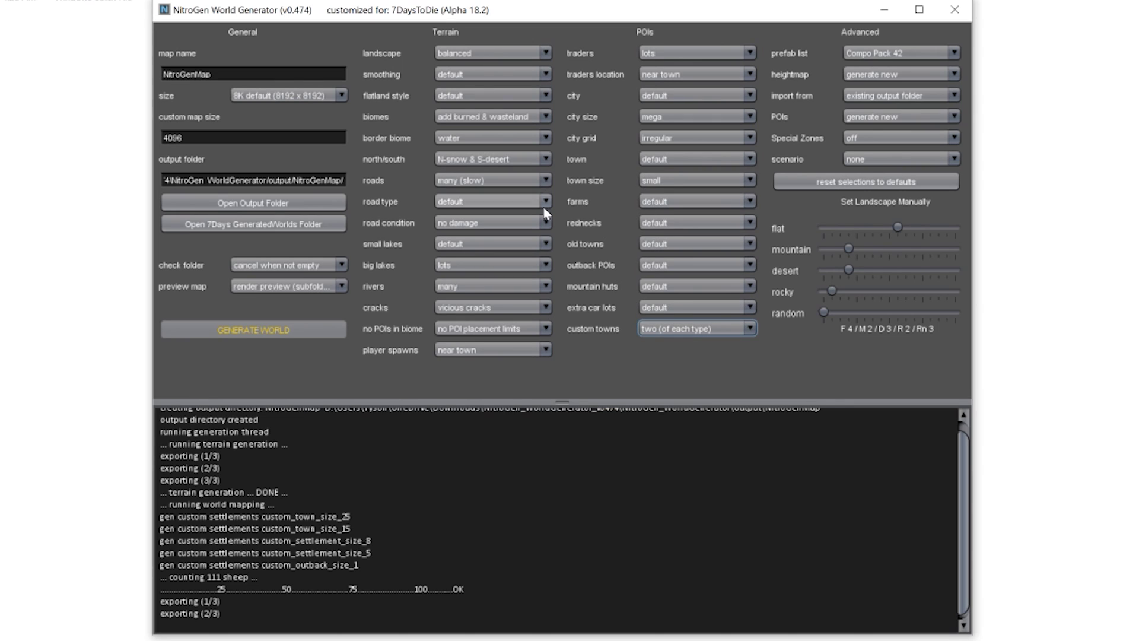
- Check the custom towns, extra car lots, biomes and farms dropdowns, leaving their values unchanged
left_click(682, 331)
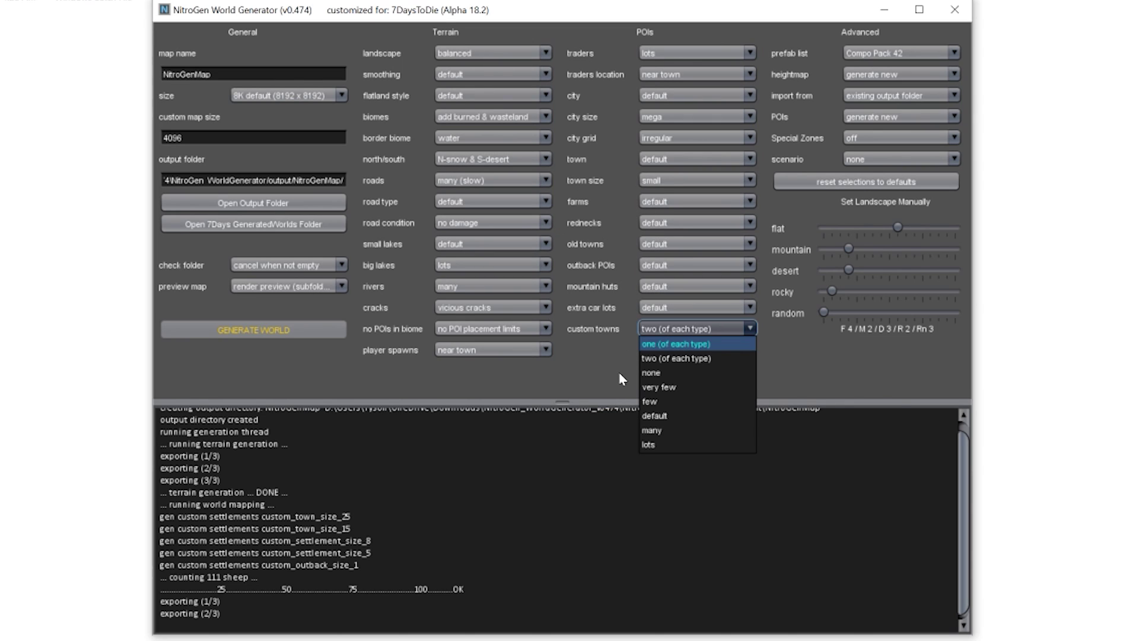
left_click(664, 307)
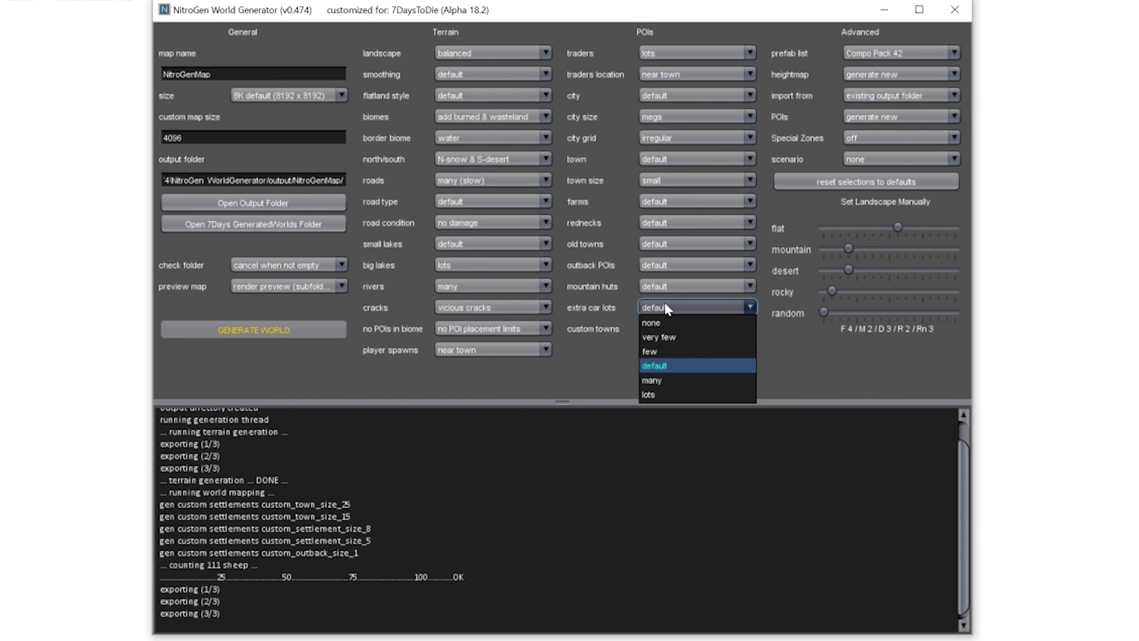
left_click(666, 306)
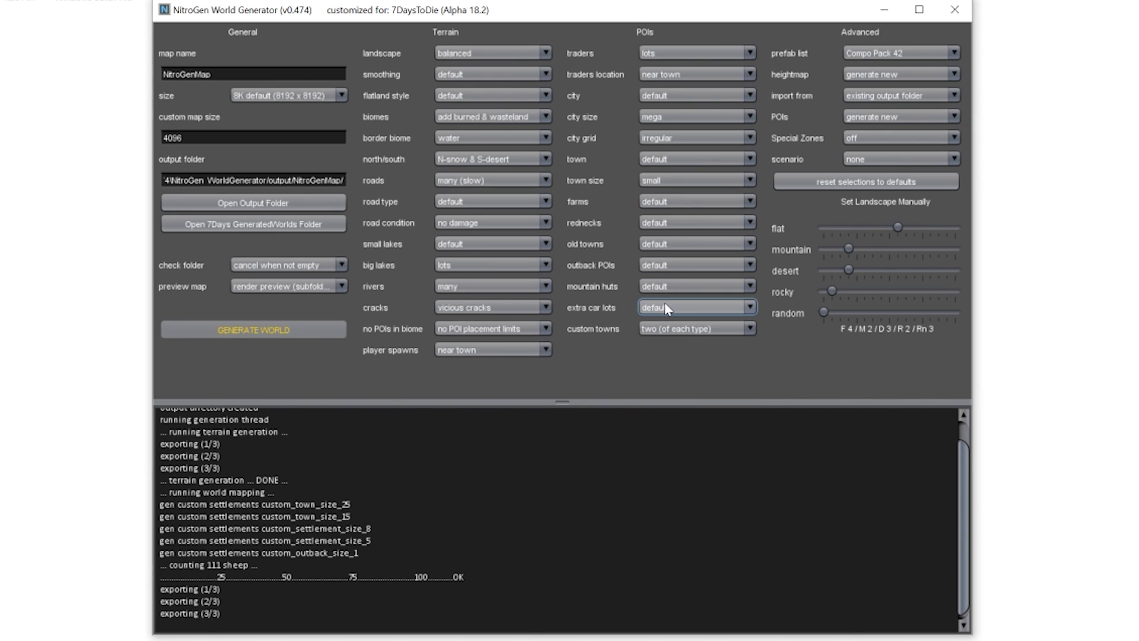
left_click(504, 119)
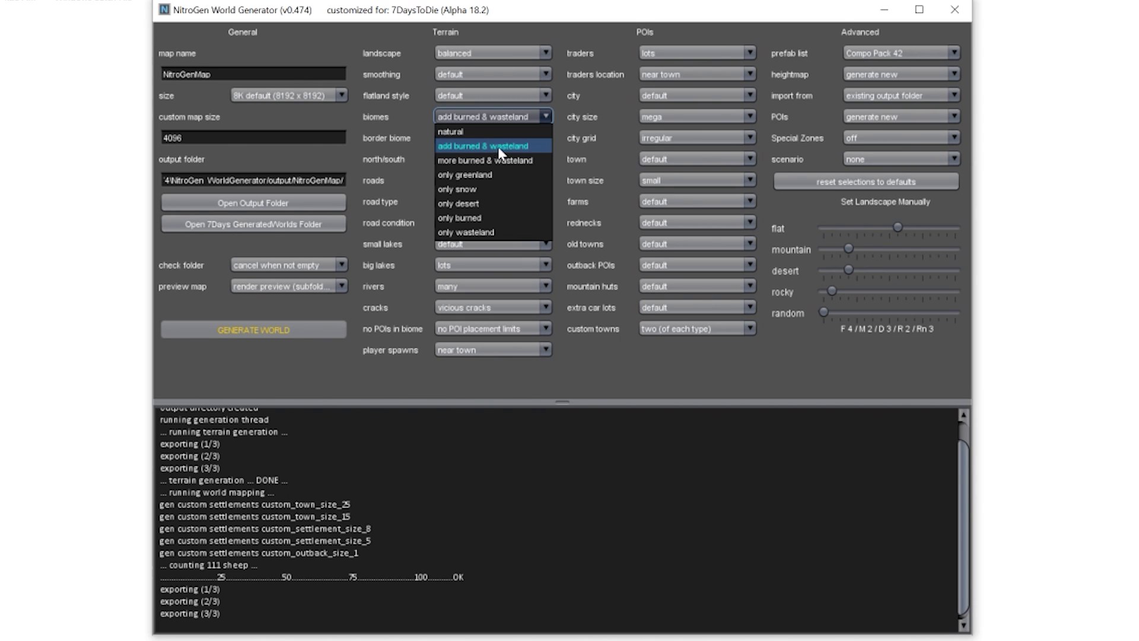
left_click(504, 146)
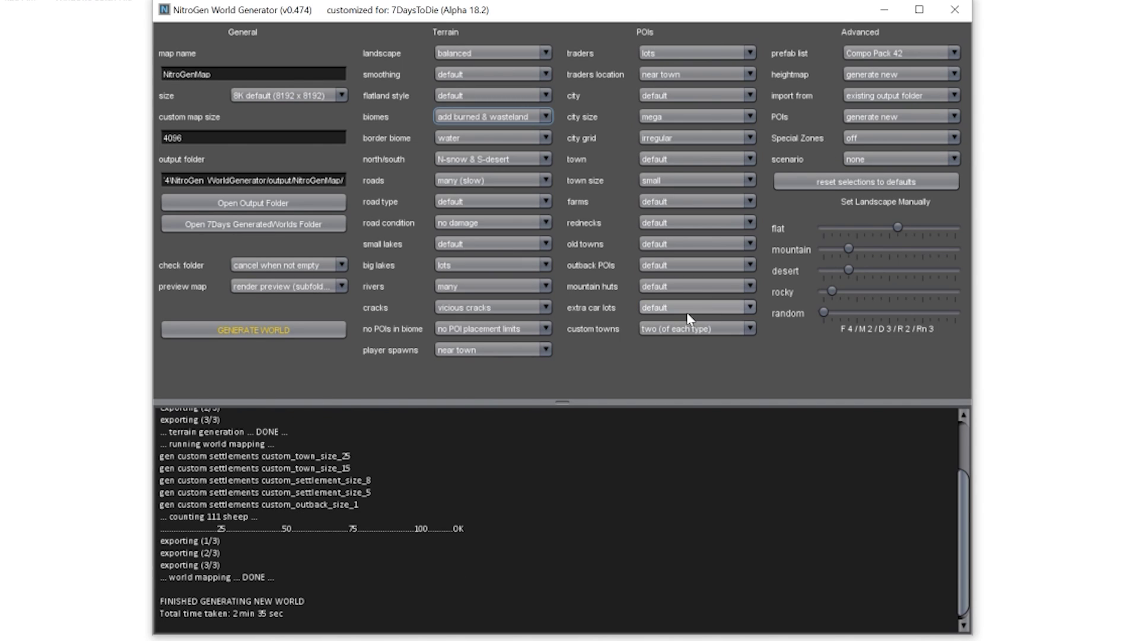
left_click(708, 308)
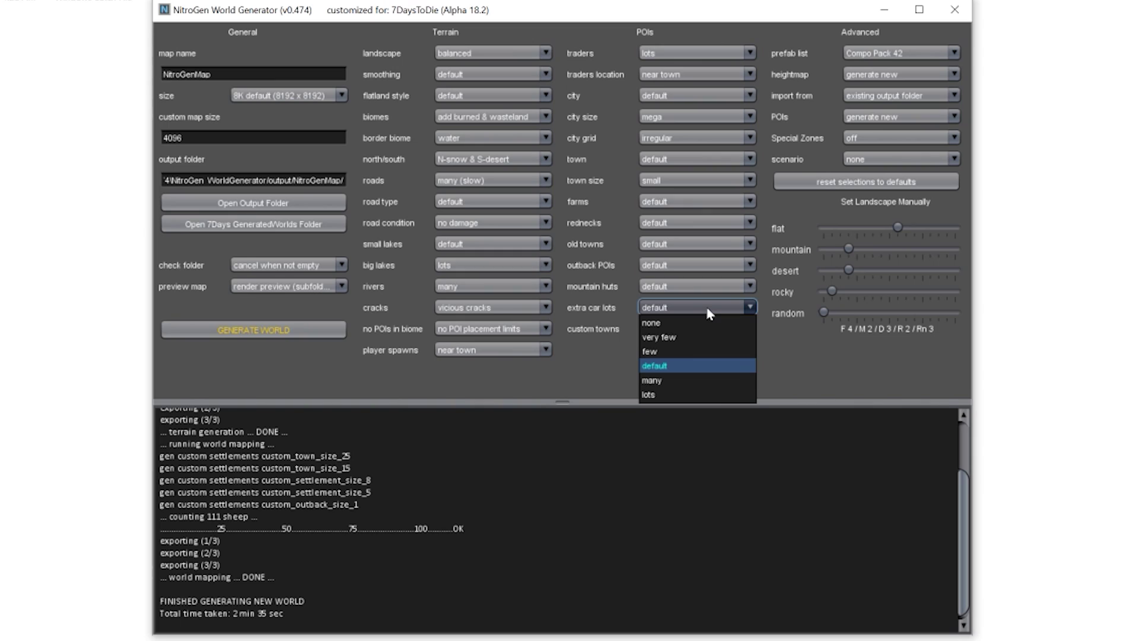
left_click(709, 312)
left_click(677, 204)
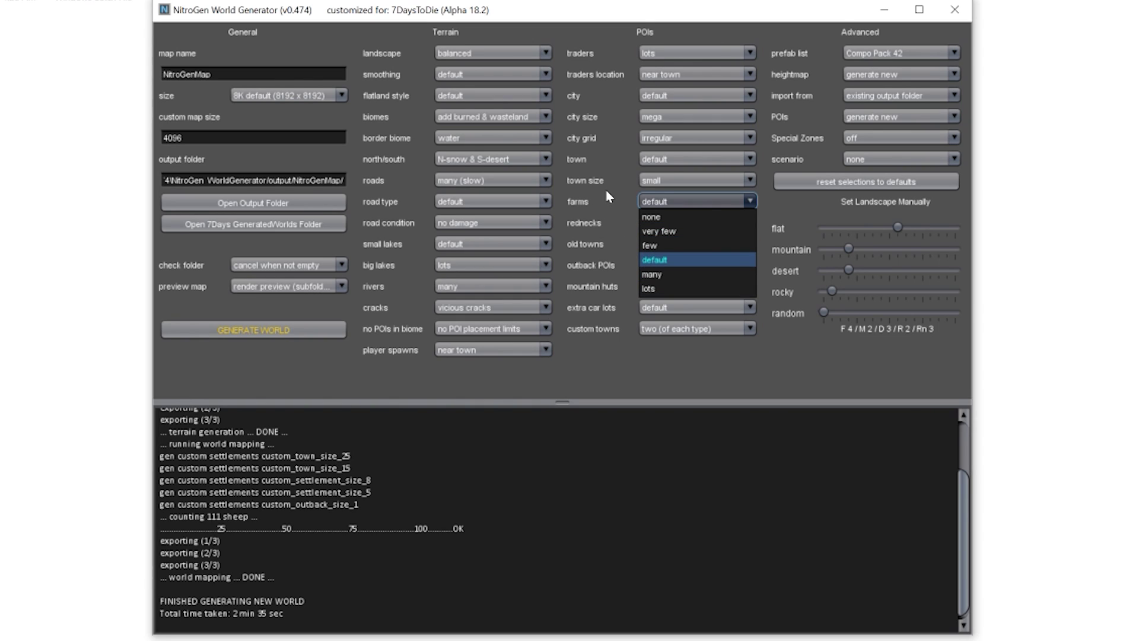
left_click(658, 260)
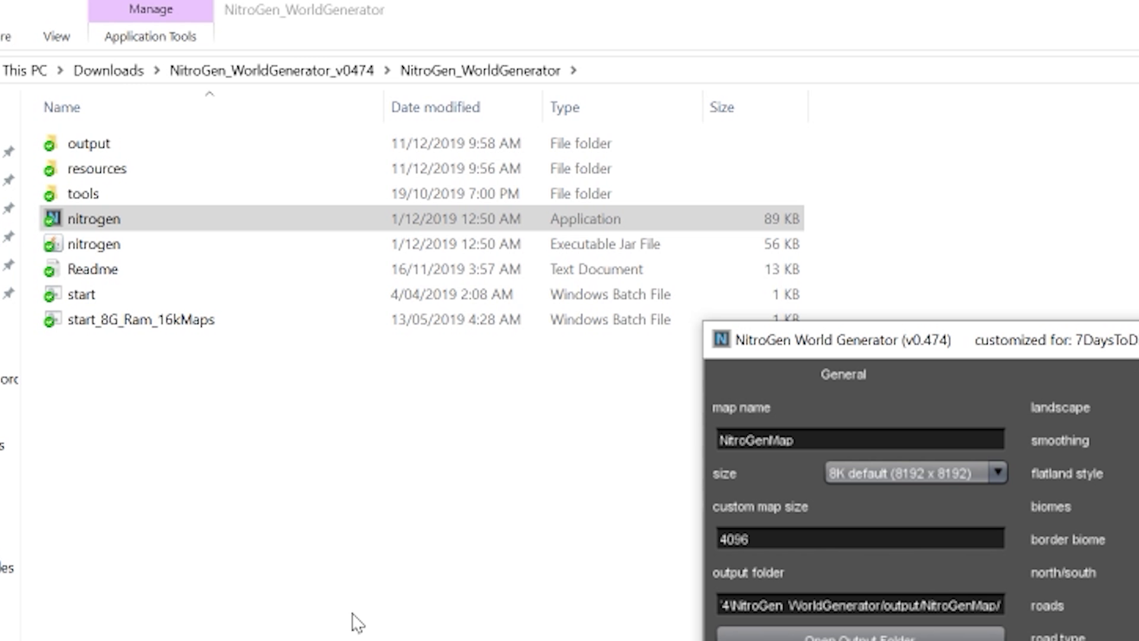
- Open output\NitroGenMap\preview\previewMap from the generator's folder to view the map
left_click(350, 614)
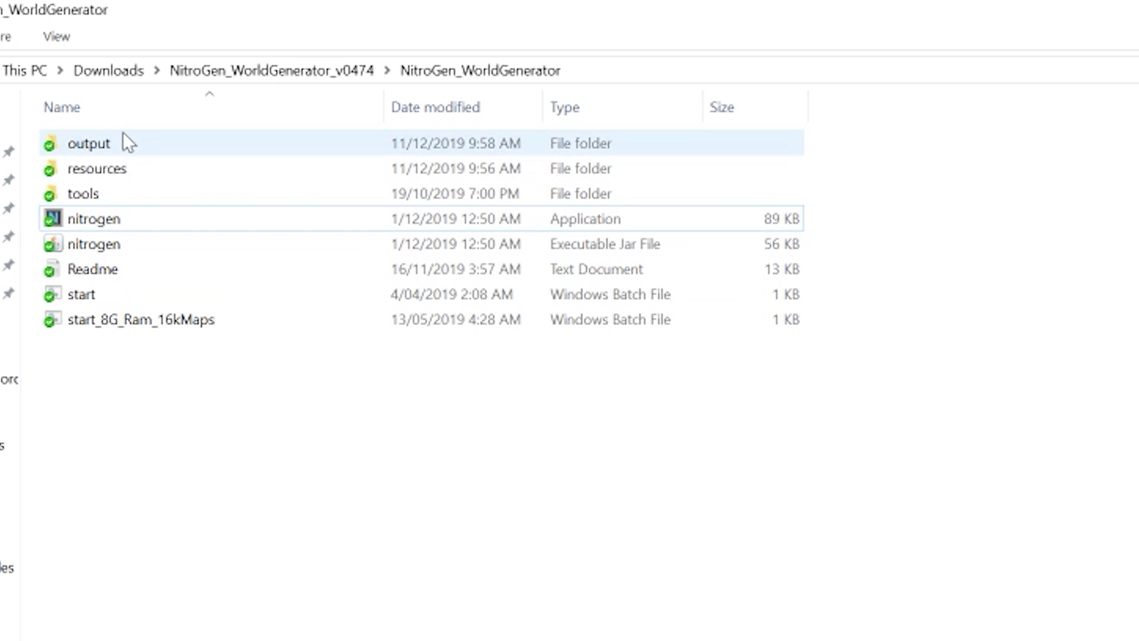
double_click(113, 143)
double_click(113, 144)
double_click(113, 144)
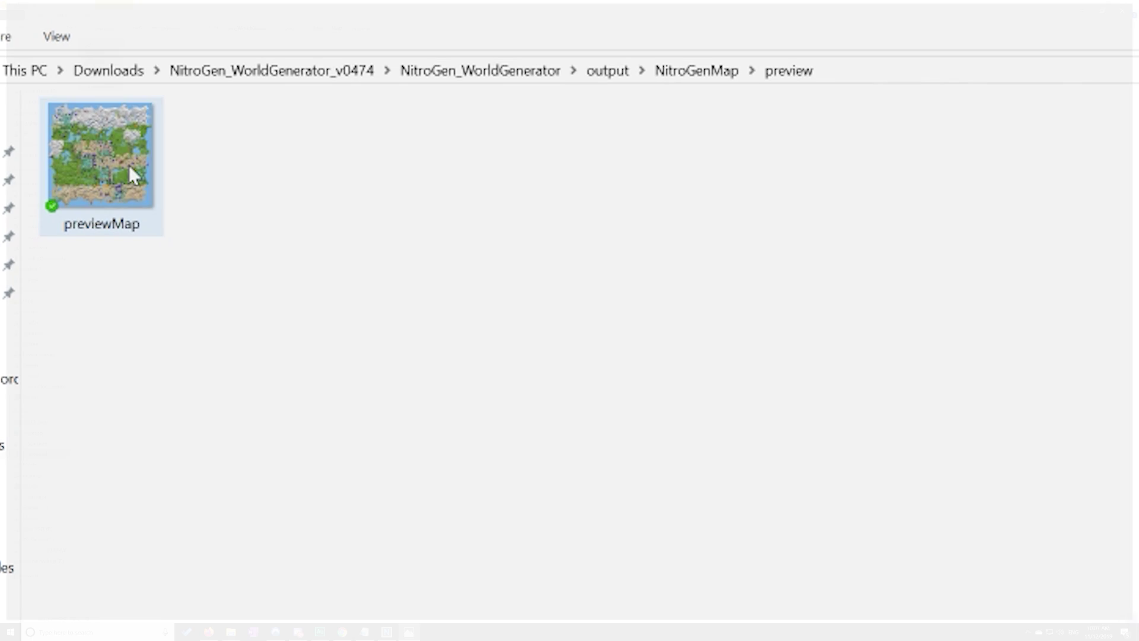
double_click(127, 159)
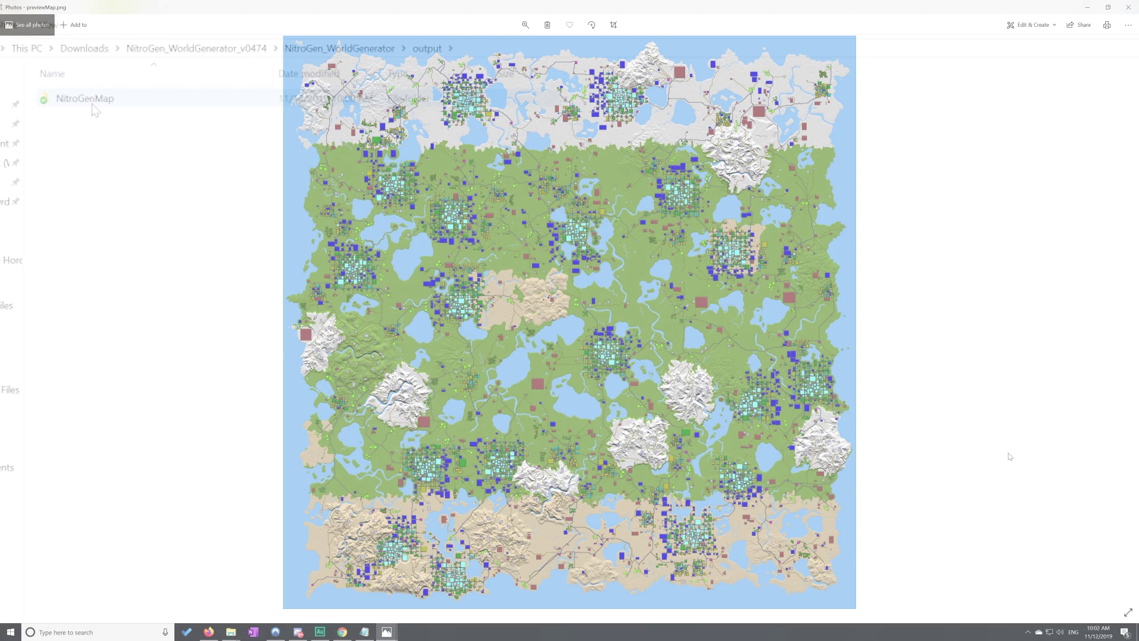
- Rename the NitroGenMap folder to 'Tits McGee Lived in a tree'
right_click(92, 104)
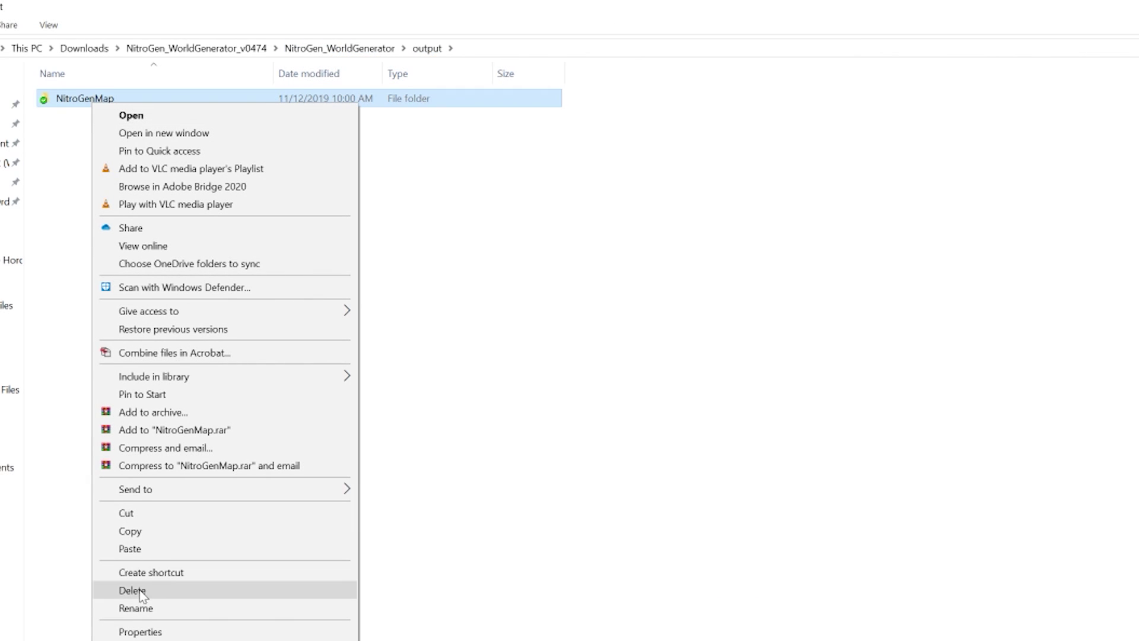
left_click(137, 608)
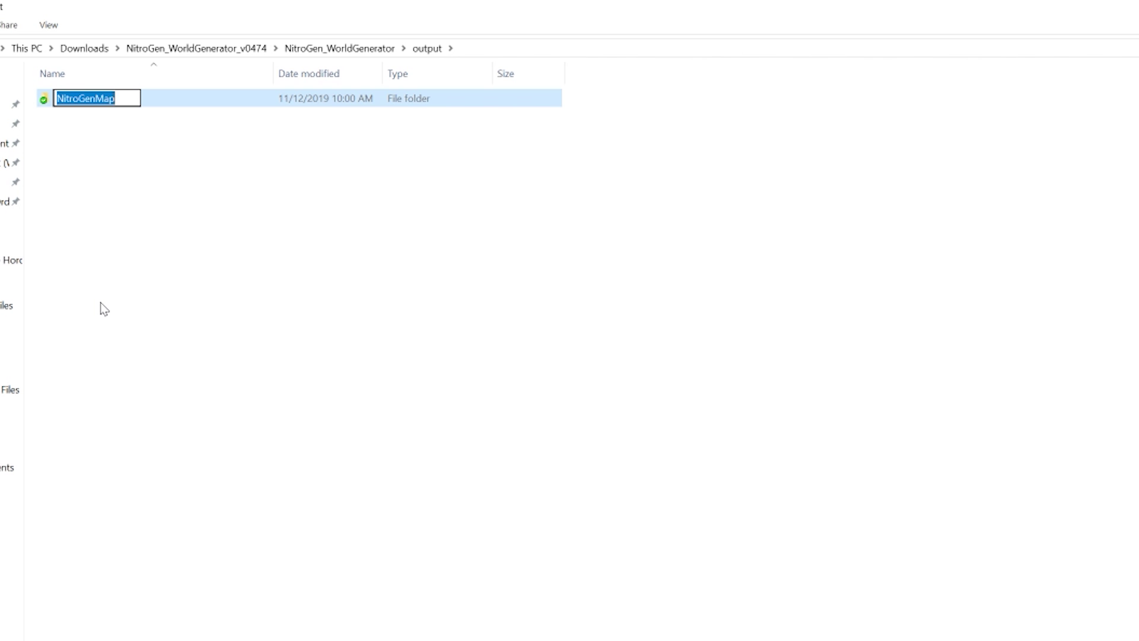
type("Tit")
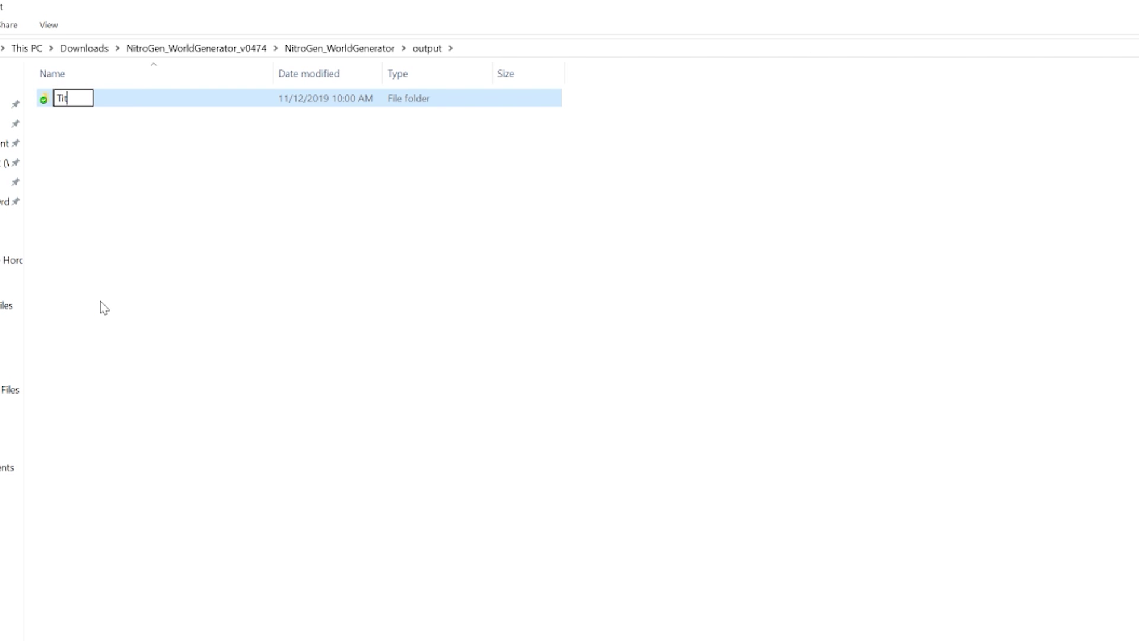
type("s McGee Lived in a tree")
left_click(101, 308)
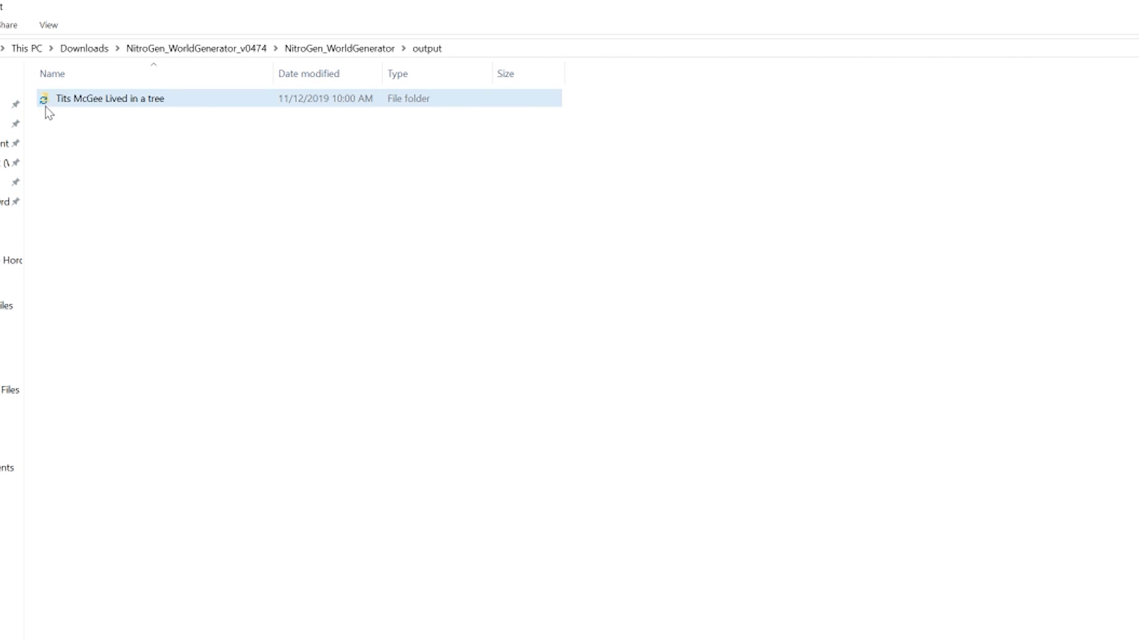
- Copy the renamed map folder into 7 Days To Die's Data\Worlds folder
key("alt+Tab")
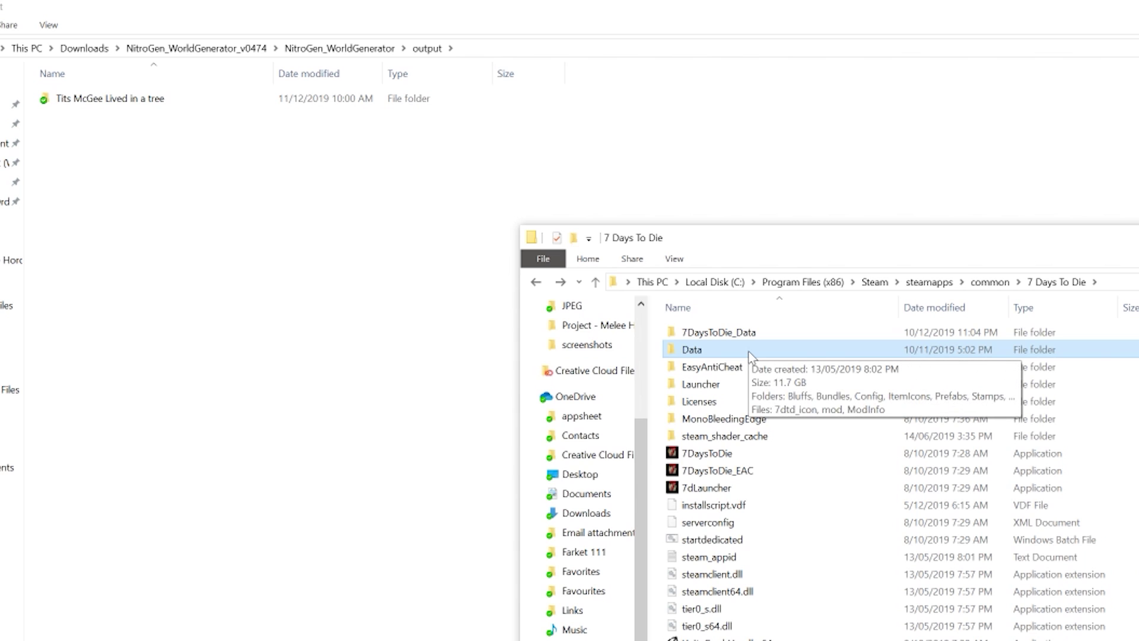
double_click(750, 354)
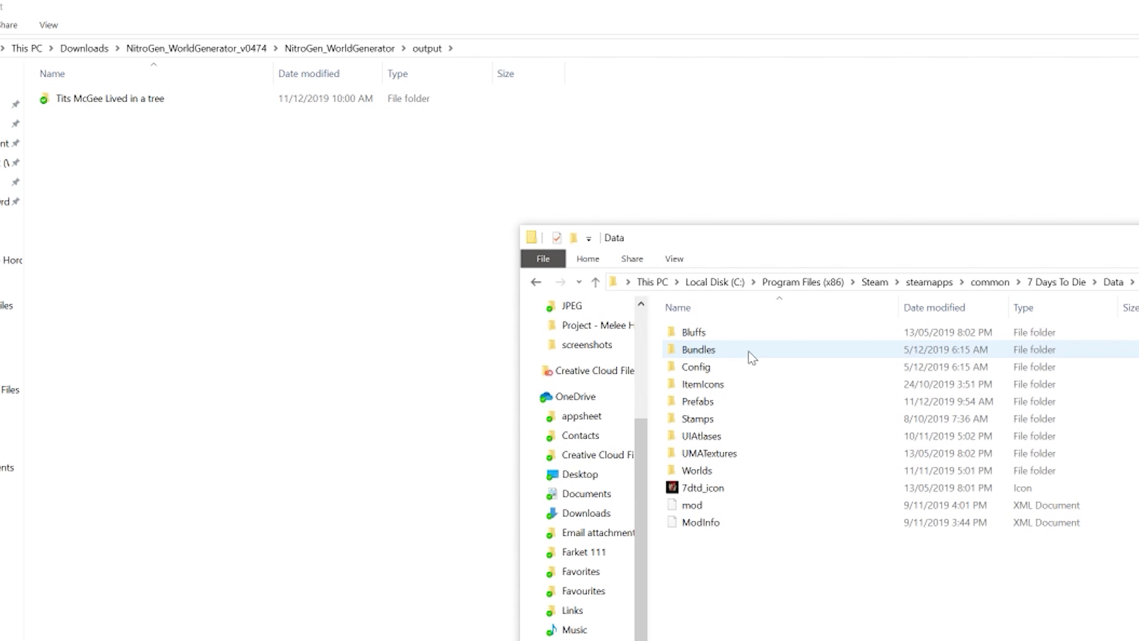
double_click(721, 470)
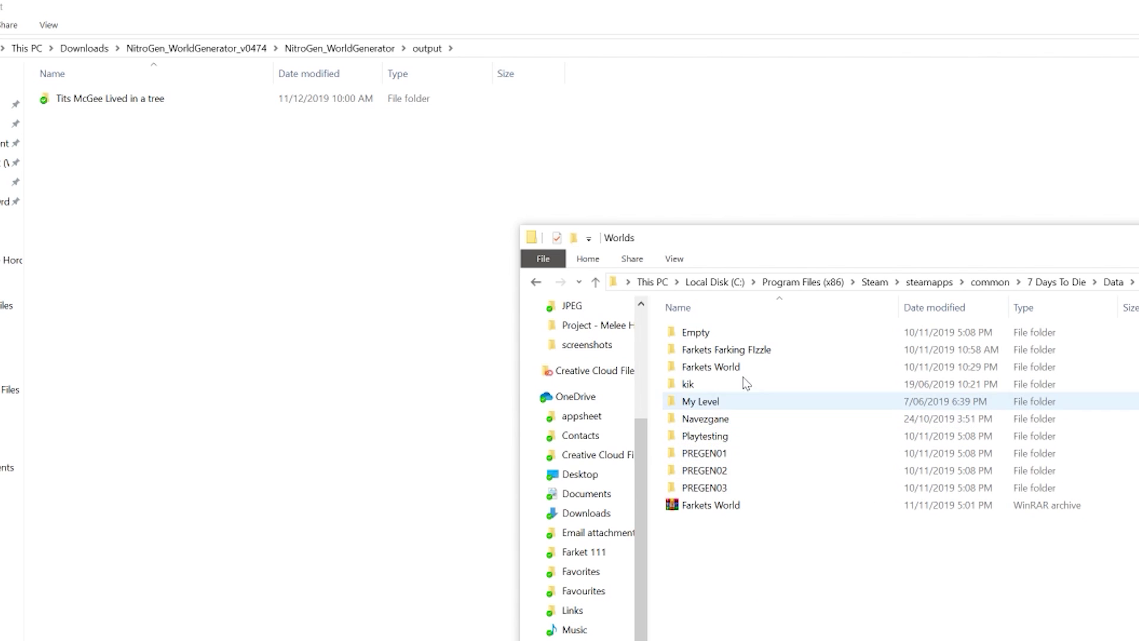
left_click_drag(89, 102, 796, 631)
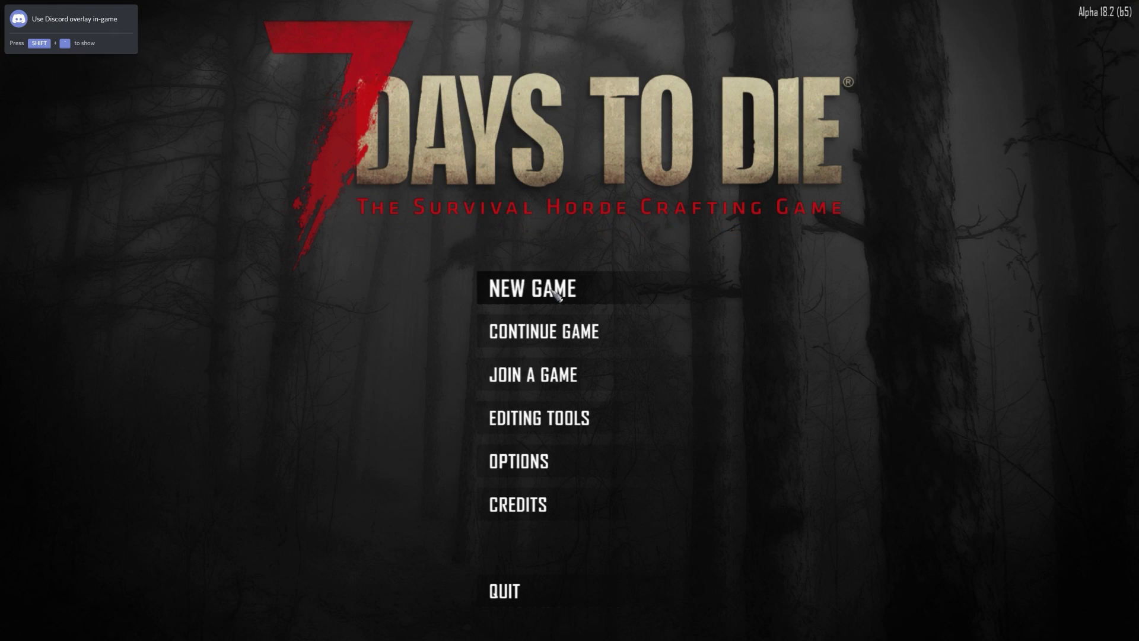
- Start a New Game and cycle the Game World selector to the new 8192 x 8192 world
left_click(579, 290)
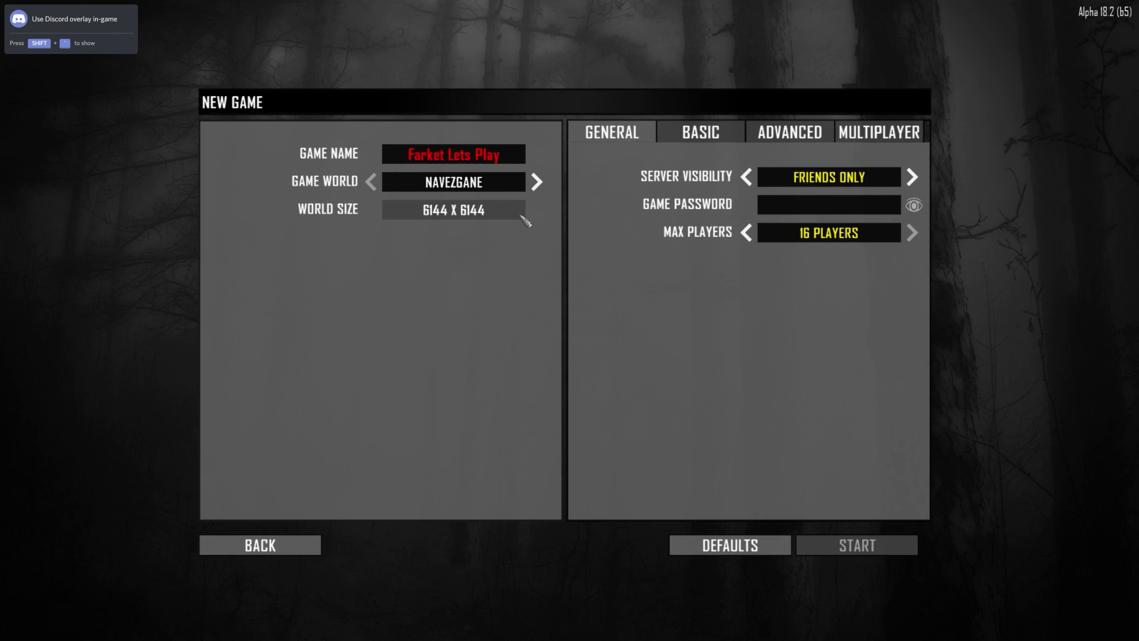
left_click(537, 182)
left_click(546, 188)
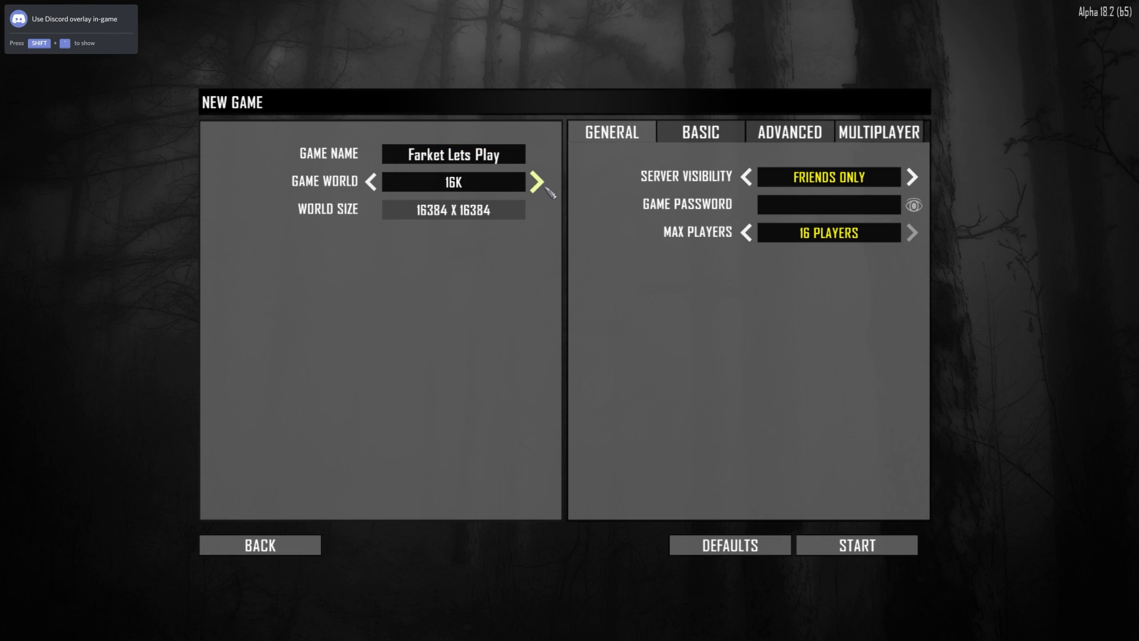
left_click(546, 187)
left_click(546, 187)
left_click(546, 187)
left_click(546, 187)
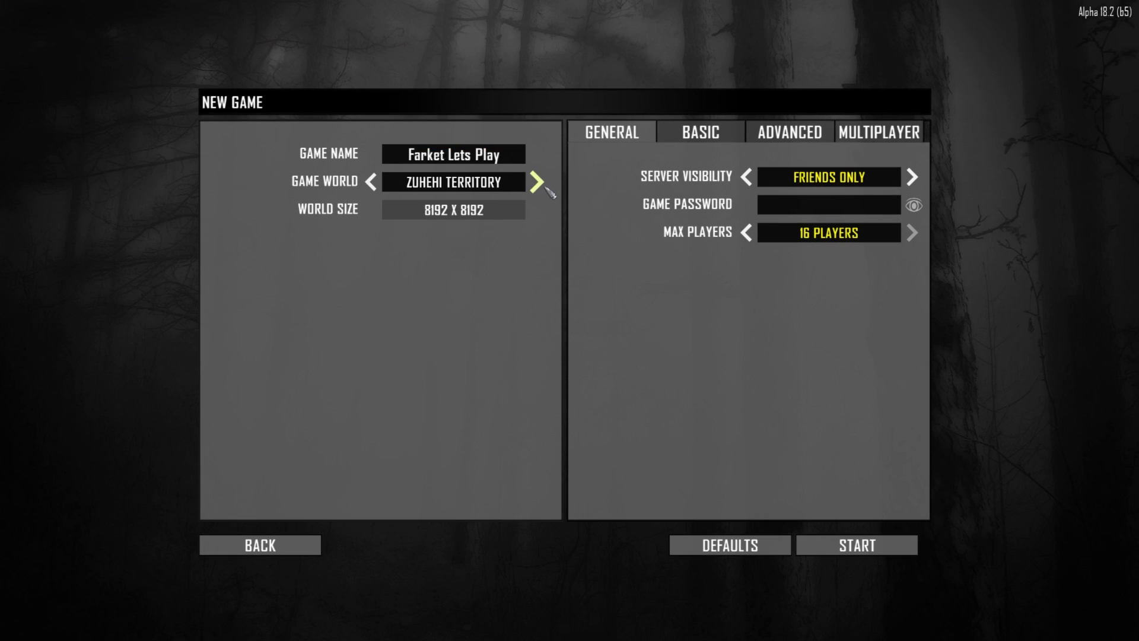
left_click(546, 188)
left_click(546, 187)
left_click(546, 188)
left_click(546, 188)
left_click(546, 188)
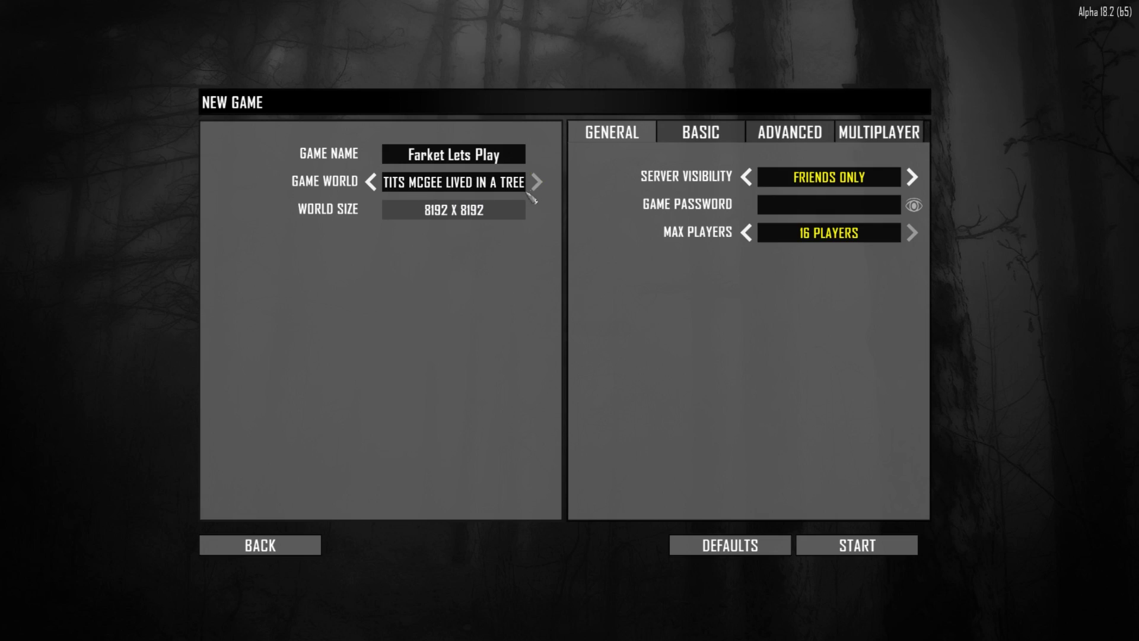
key("alt+Tab")
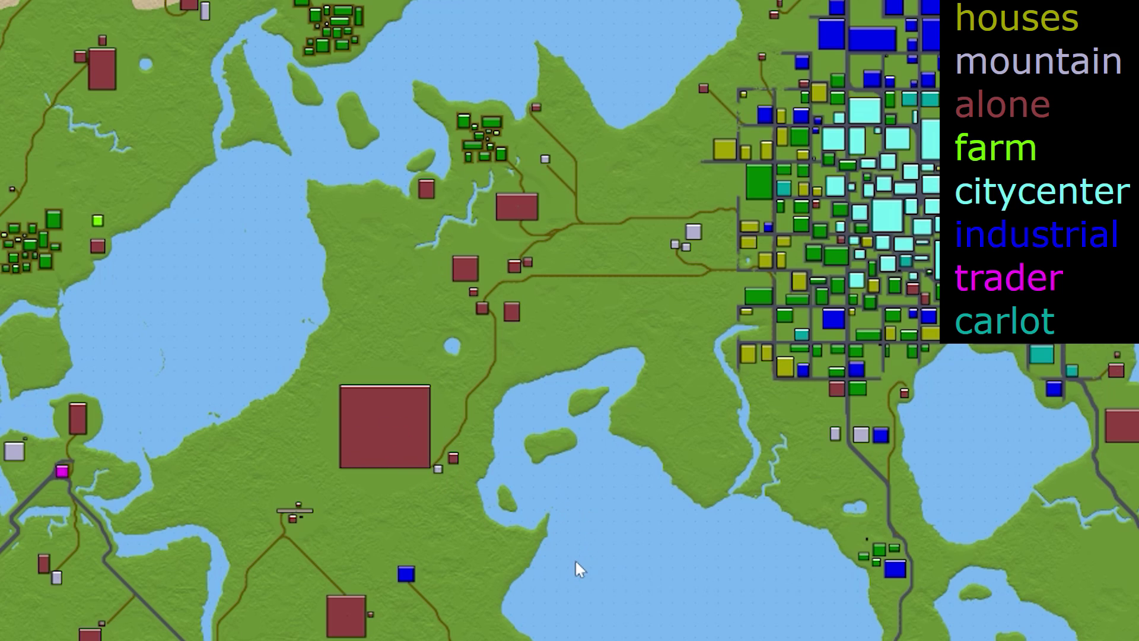
left_click_drag(752, 583, 558, 303)
scroll(555, 565, "up", 3)
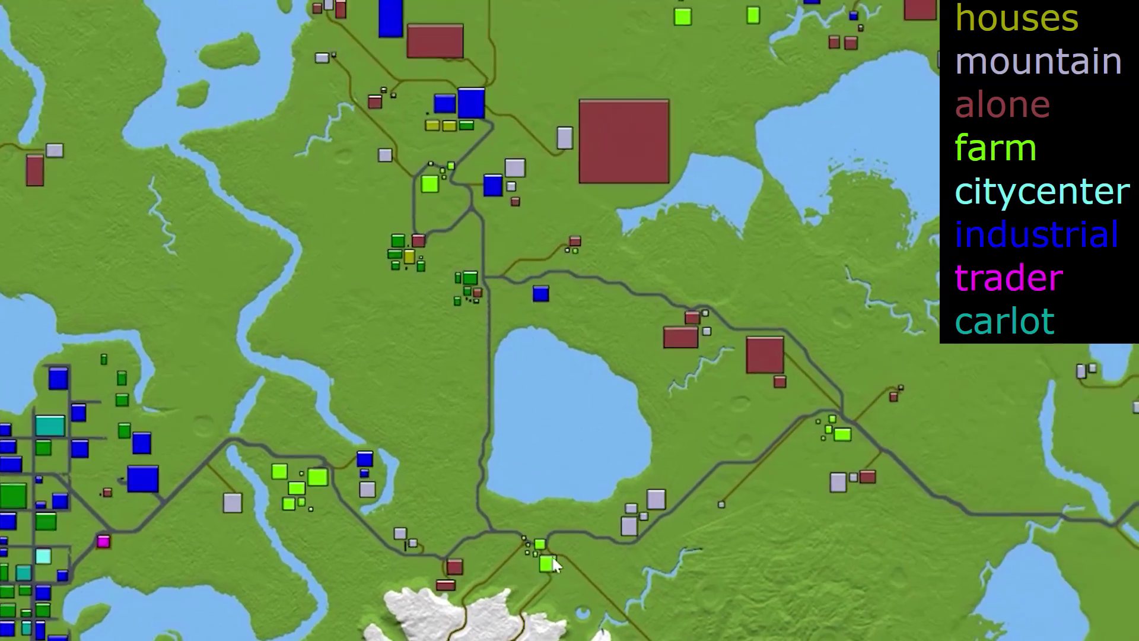
left_click_drag(555, 565, 546, 379)
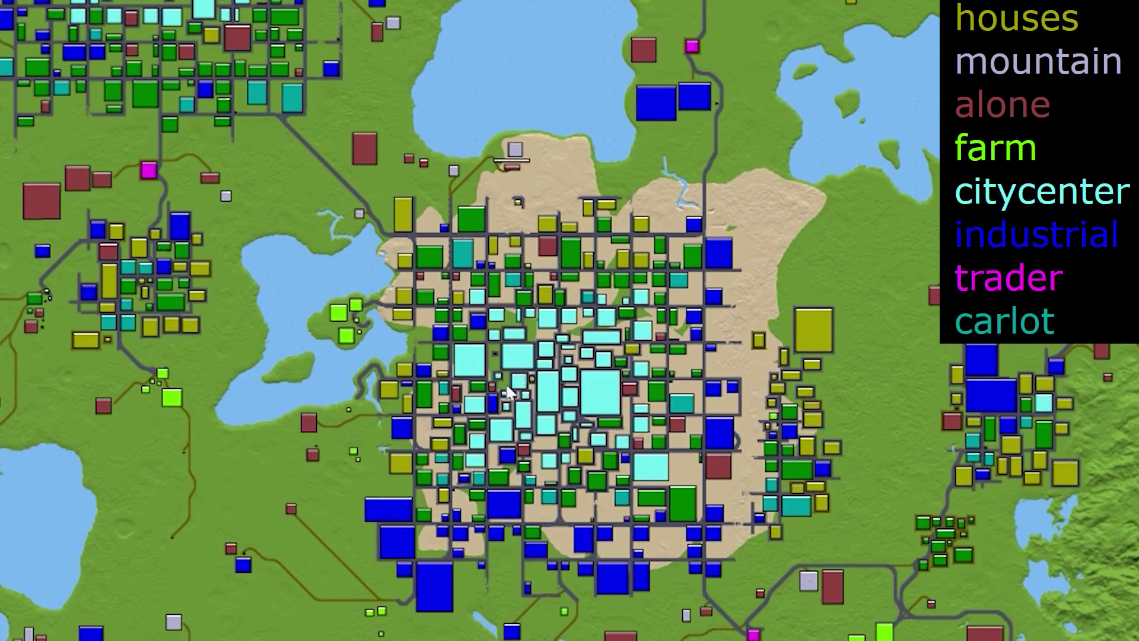